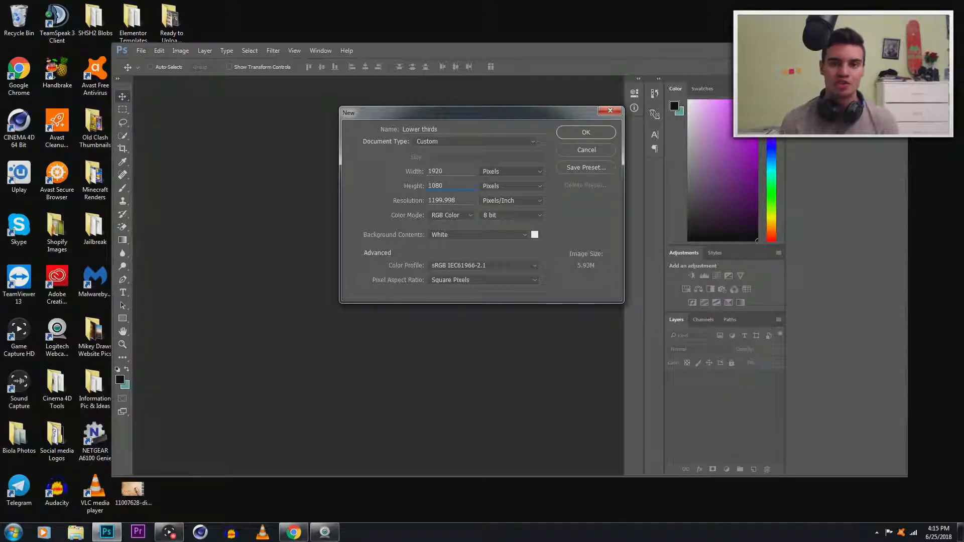
Create the 1920 × 1080 pixel "Lower thirds" document with transparent background contents
{"action": "left_click", "coordinate": [470, 232]}
{"action": "left_click", "coordinate": [461, 254]}
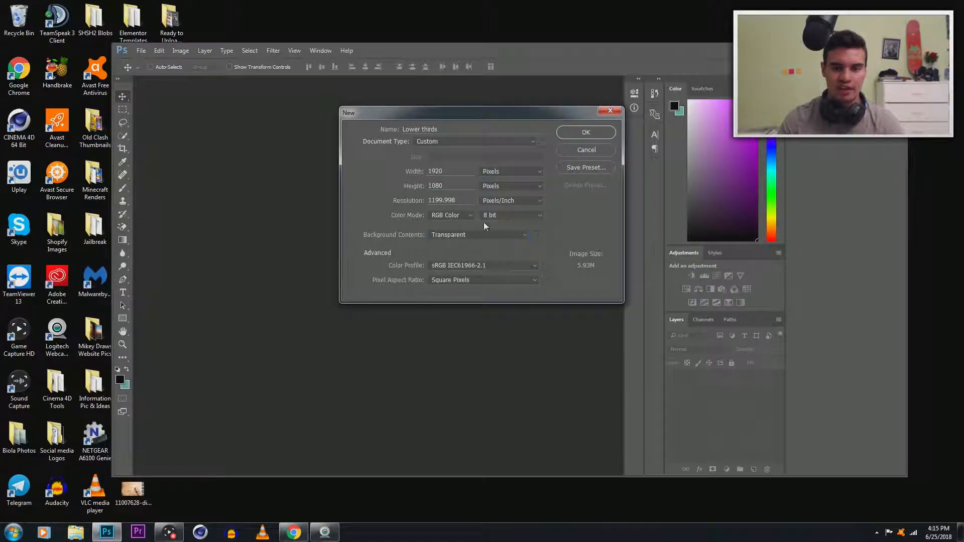
{"action": "left_click", "coordinate": [598, 134]}
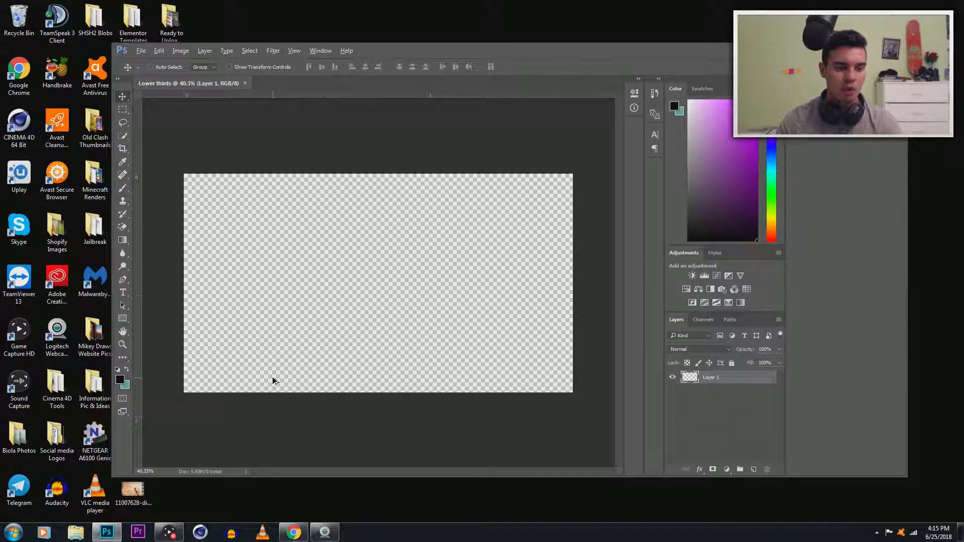
Draw a white-filled rectangle without a stroke, about 466 × 117 px, overlapping the canvas's left edge in its lower part
{"action": "left_click", "coordinate": [125, 320]}
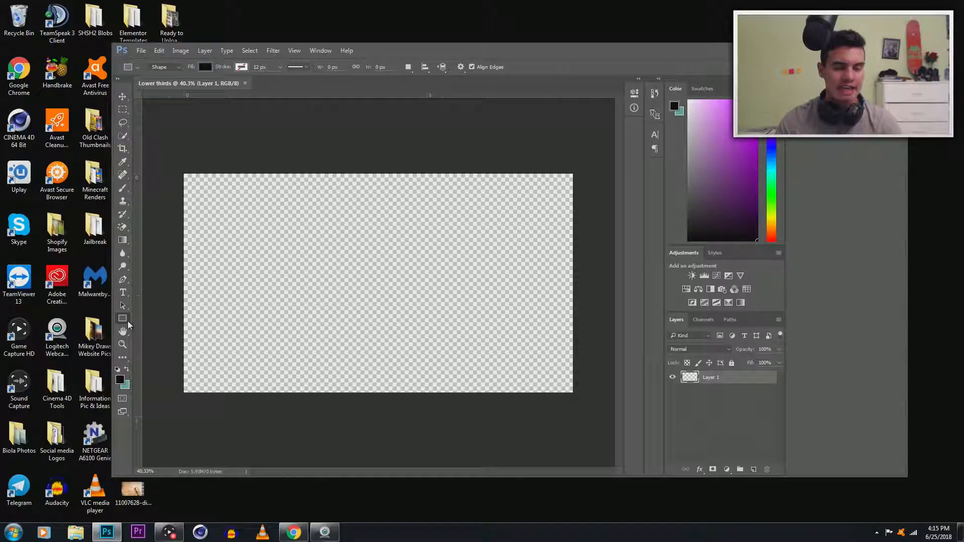
{"action": "left_click", "coordinate": [205, 67]}
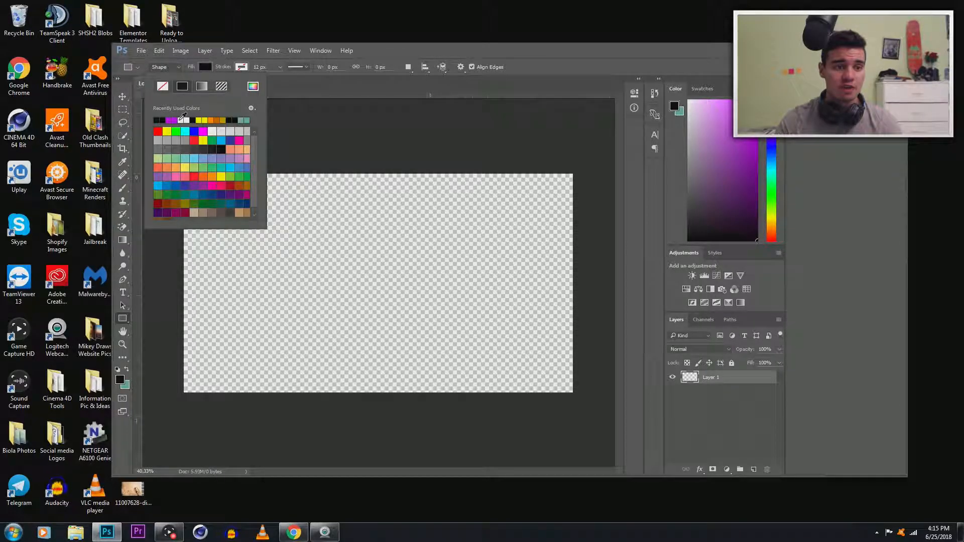
{"action": "left_click", "coordinate": [426, 55]}
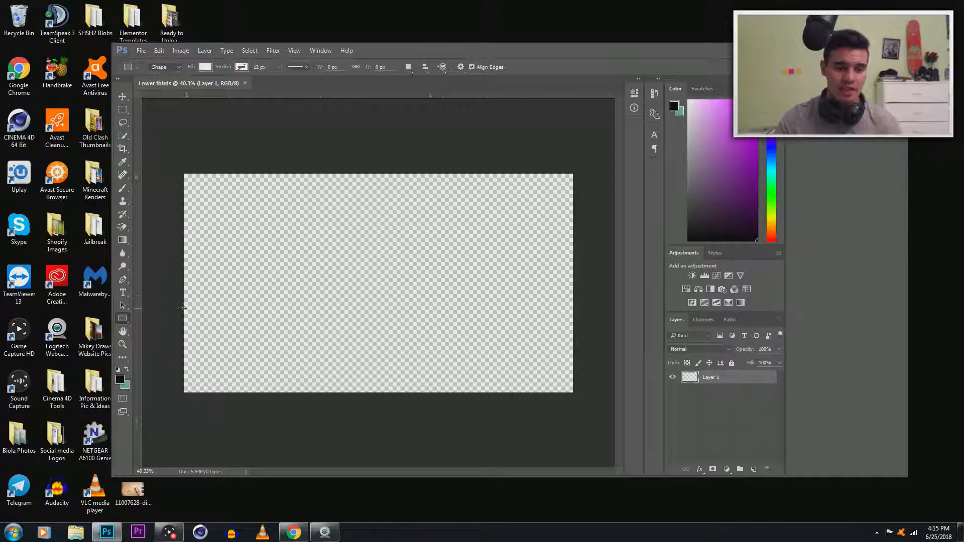
{"action": "left_click_drag", "start_coordinate": [179, 307], "coordinate": [273, 332]}
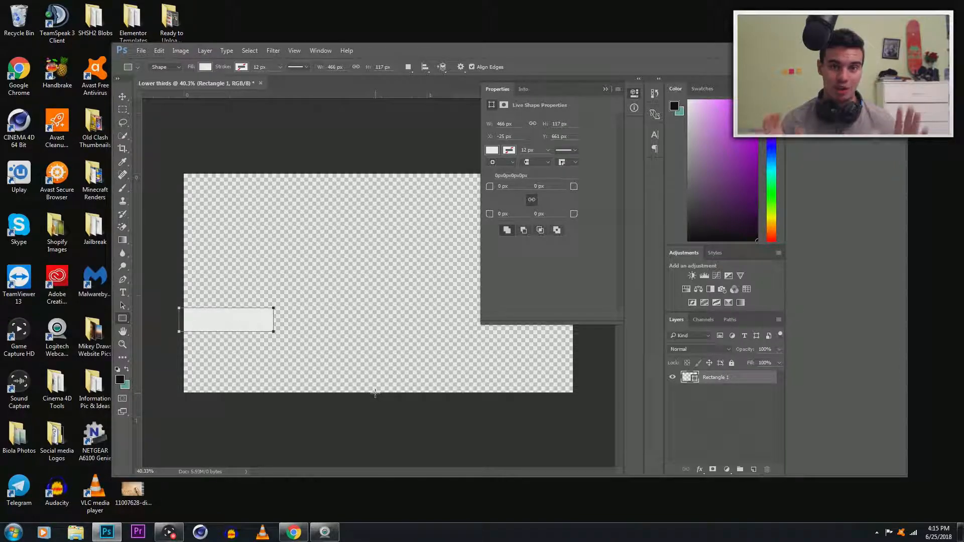
{"action": "left_click", "coordinate": [605, 89]}
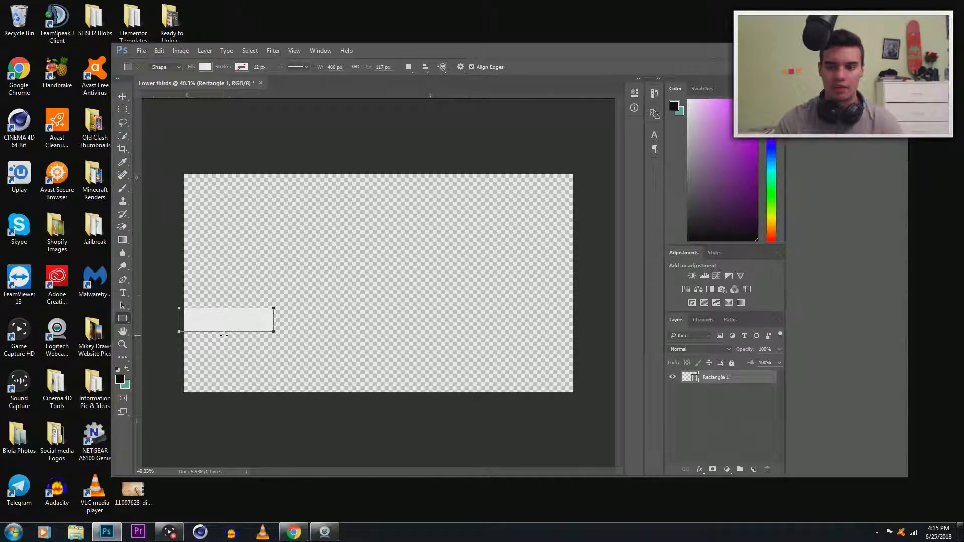
Change the rectangle's fill colour to light blue
{"action": "left_click_drag", "start_coordinate": [727, 162], "coordinate": [720, 184]}
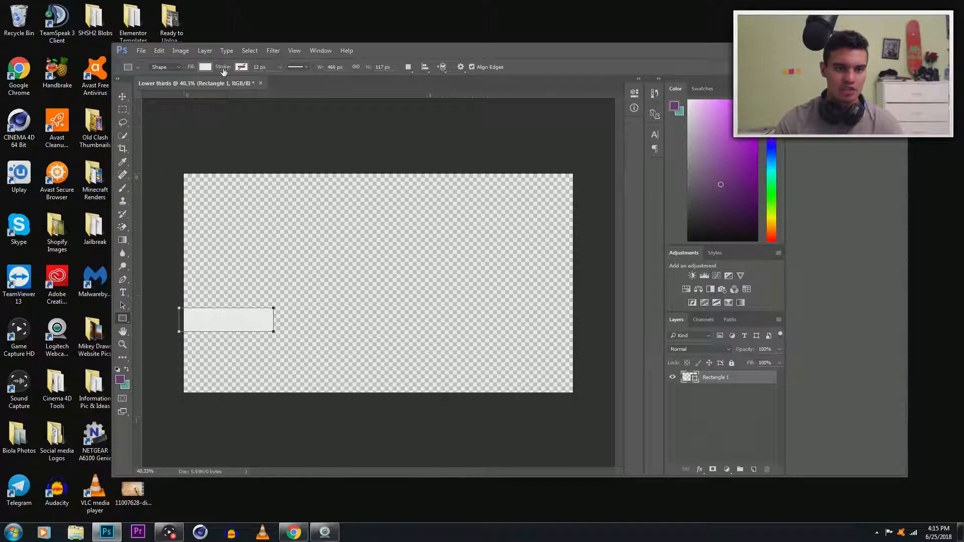
{"action": "left_click", "coordinate": [203, 67]}
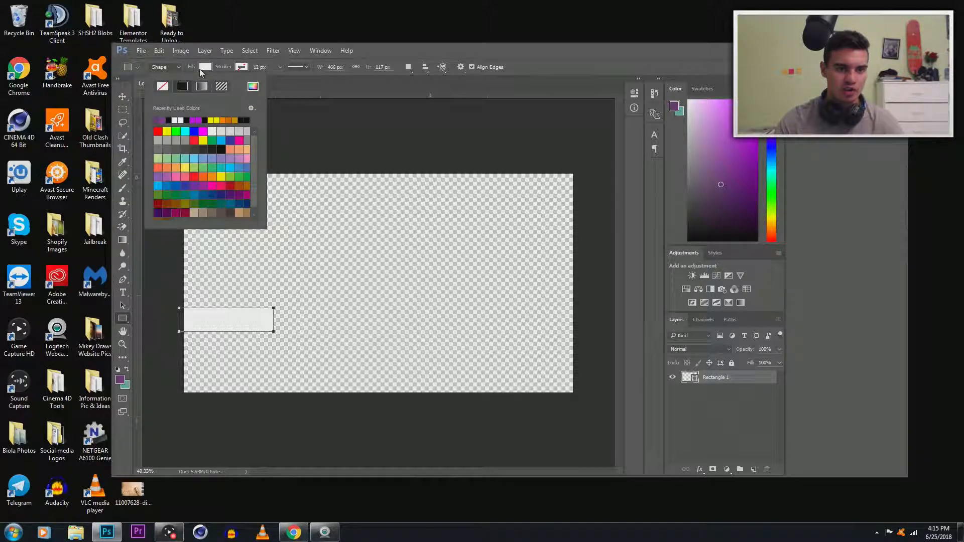
{"action": "left_click", "coordinate": [221, 141]}
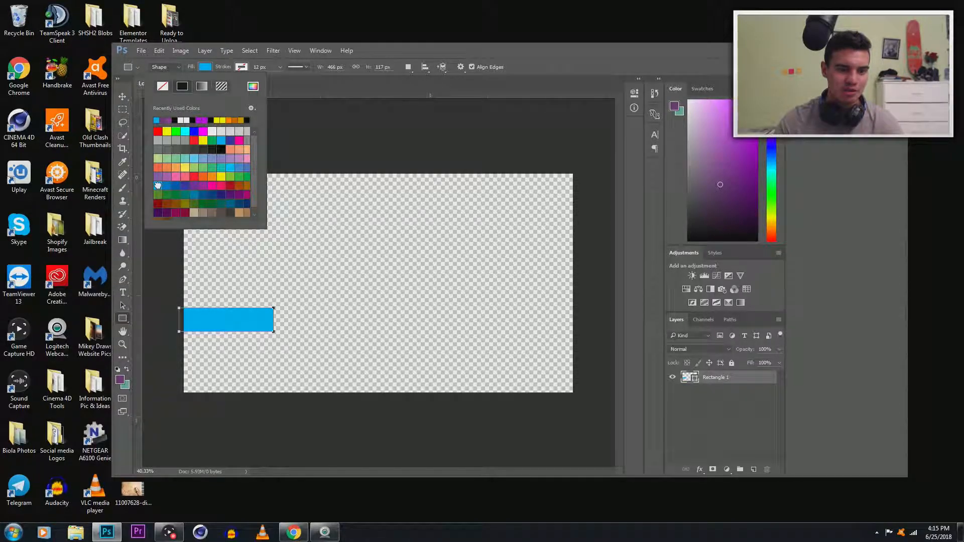
{"action": "left_click", "coordinate": [205, 67]}
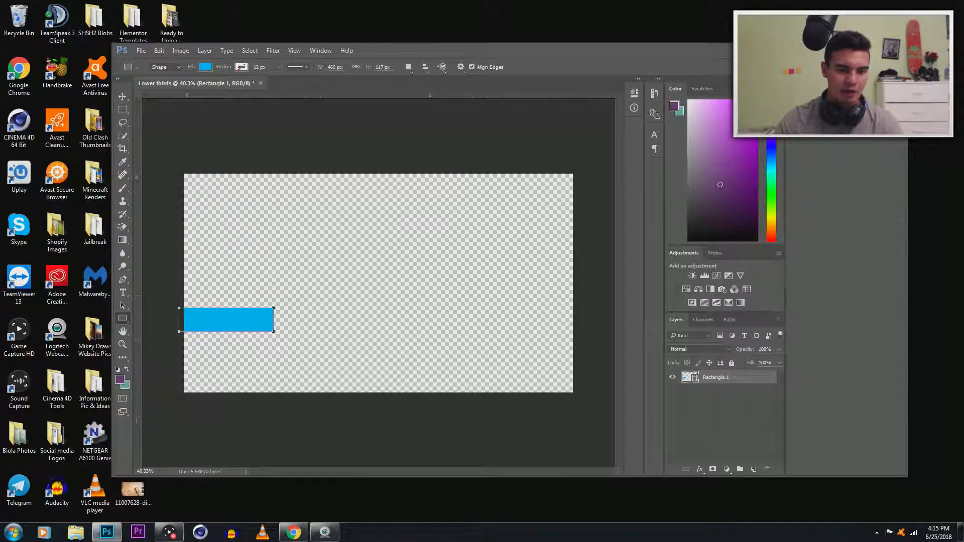
Add the white text "LEAVE A LIKE" on a new layer above the rectangle, starting at the blue bar
{"action": "scroll", "coordinate": [255, 363], "scroll_direction": "up", "scroll_amount": 3}
{"action": "scroll", "coordinate": [255, 363], "scroll_direction": "down", "scroll_amount": 3}
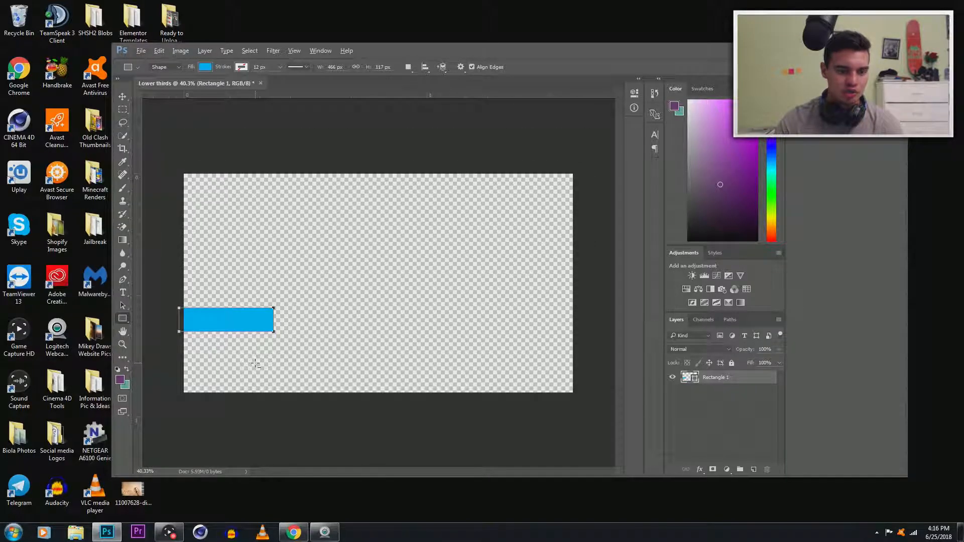
{"action": "key", "text": "t"}
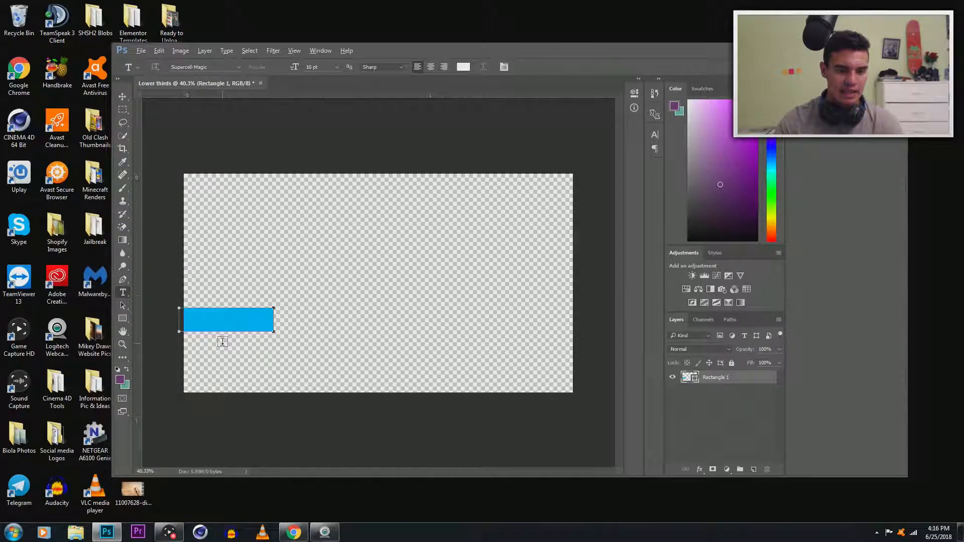
{"action": "key", "text": "ctrl+0"}
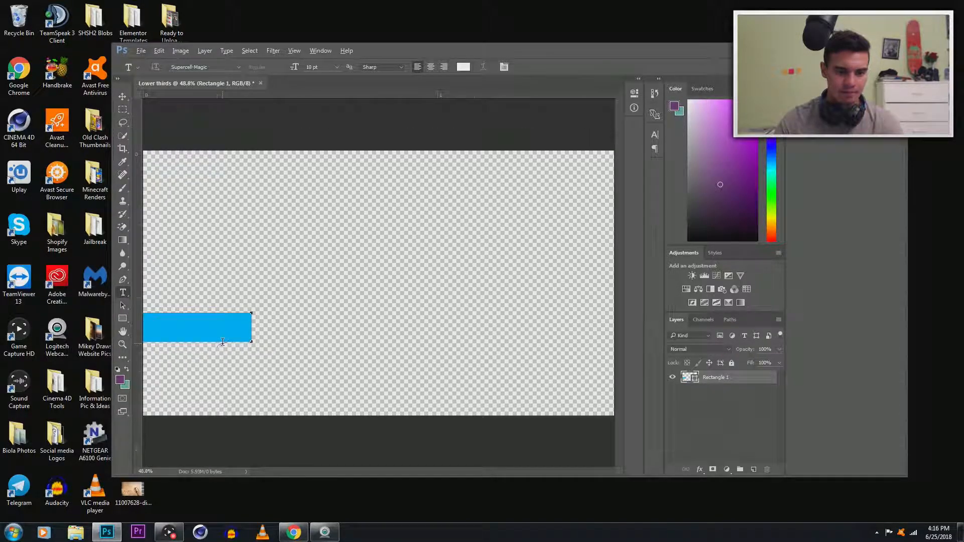
{"action": "left_click", "coordinate": [163, 329]}
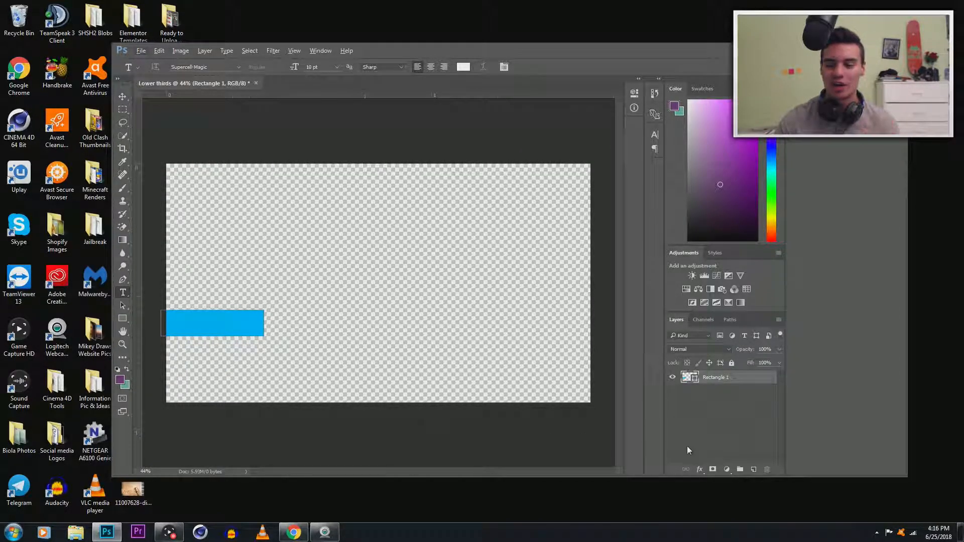
{"action": "left_click", "coordinate": [754, 469]}
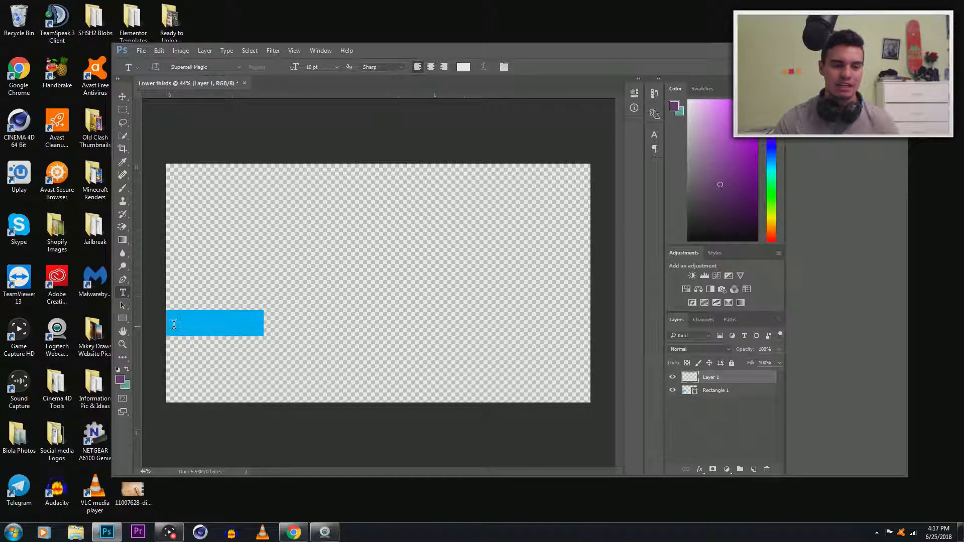
{"action": "left_click", "coordinate": [174, 307]}
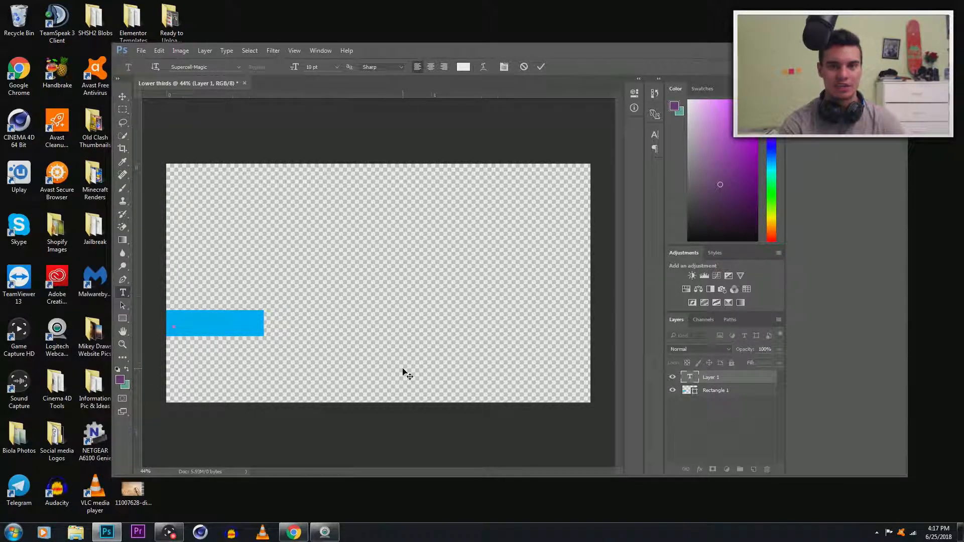
{"action": "type", "text": "LE"}
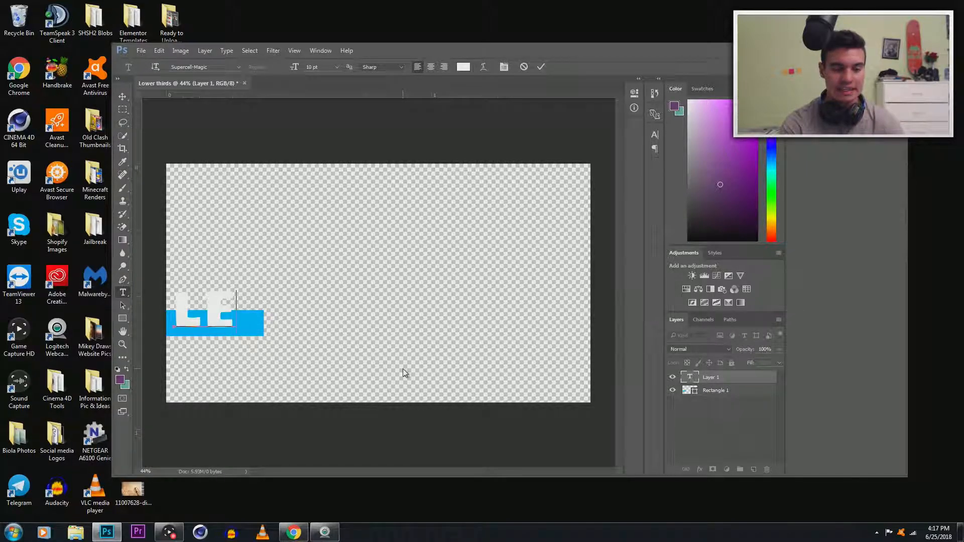
{"action": "type", "text": "AVE A LIKE"}
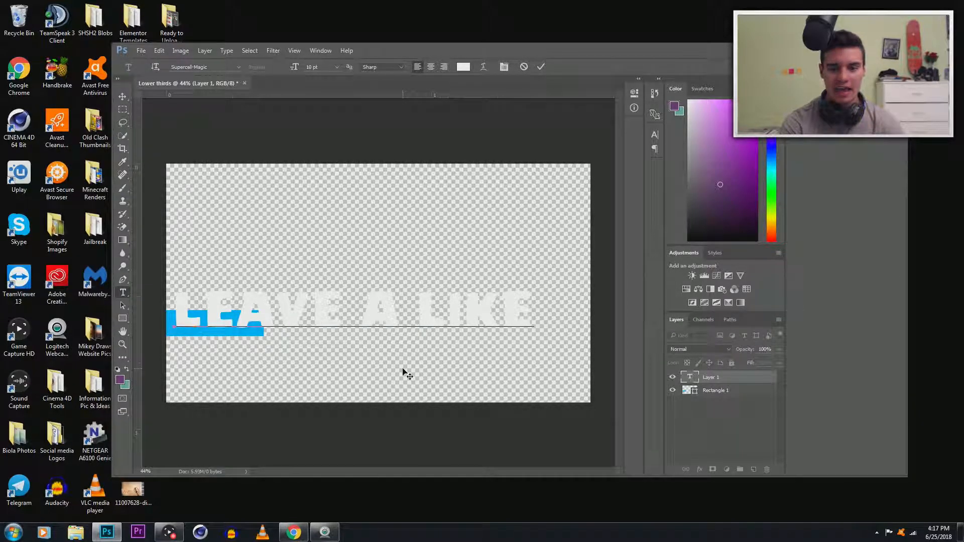
{"action": "left_click", "coordinate": [400, 321]}
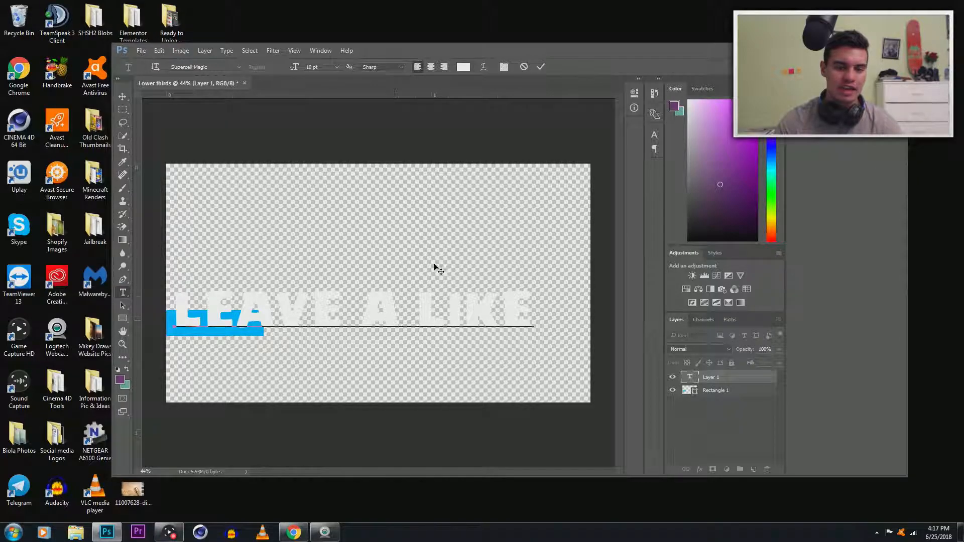
{"action": "left_click", "coordinate": [540, 67]}
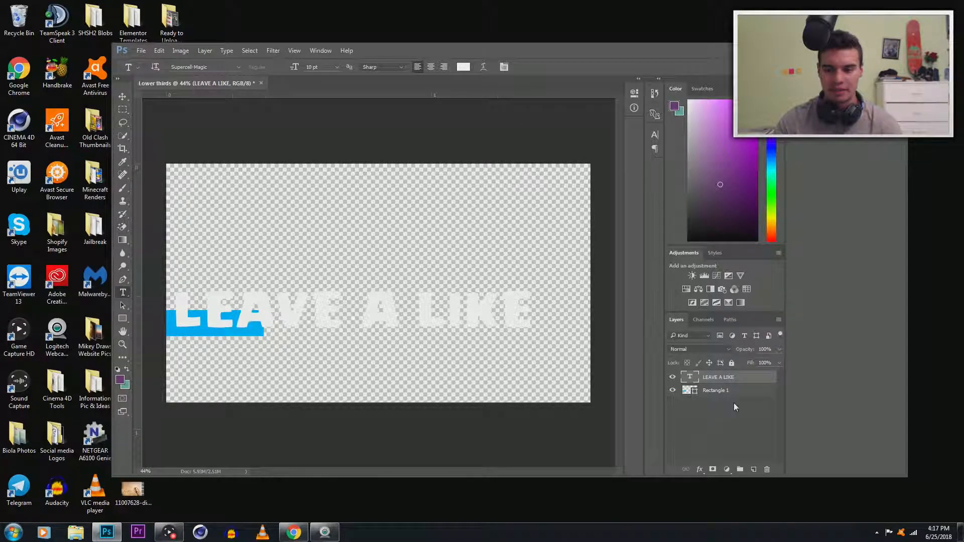
Scale the "LEAVE A LIKE" text proportionally to about 24% and position it inside the blue bar
{"action": "key", "text": "ctrl+t"}
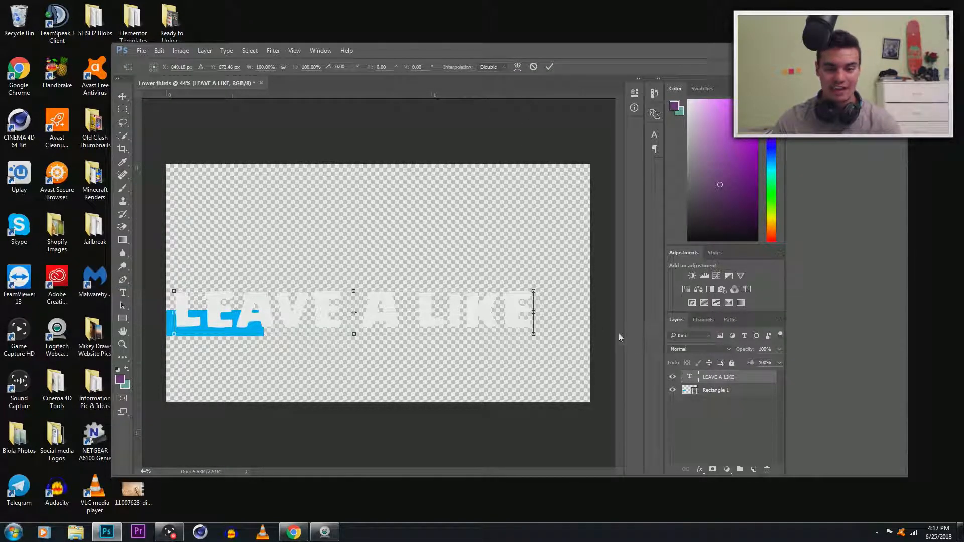
{"action": "left_click_drag", "start_coordinate": [531, 290], "coordinate": [238, 322]}
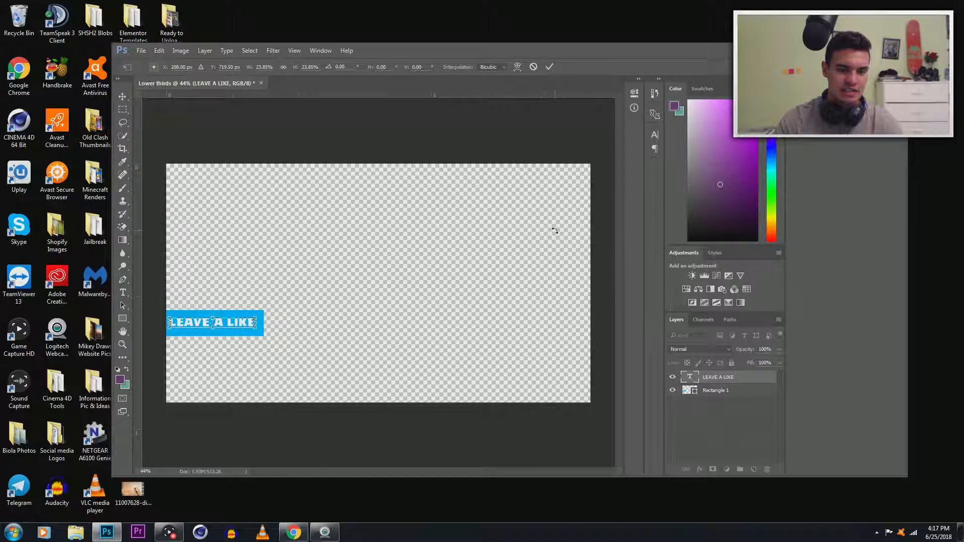
{"action": "left_click", "coordinate": [549, 66]}
Add a Bevel & Emboss effect to the rectangle layer with depth 230% and soften 16 px
{"action": "scroll", "coordinate": [183, 349], "scroll_direction": "up", "scroll_amount": 3}
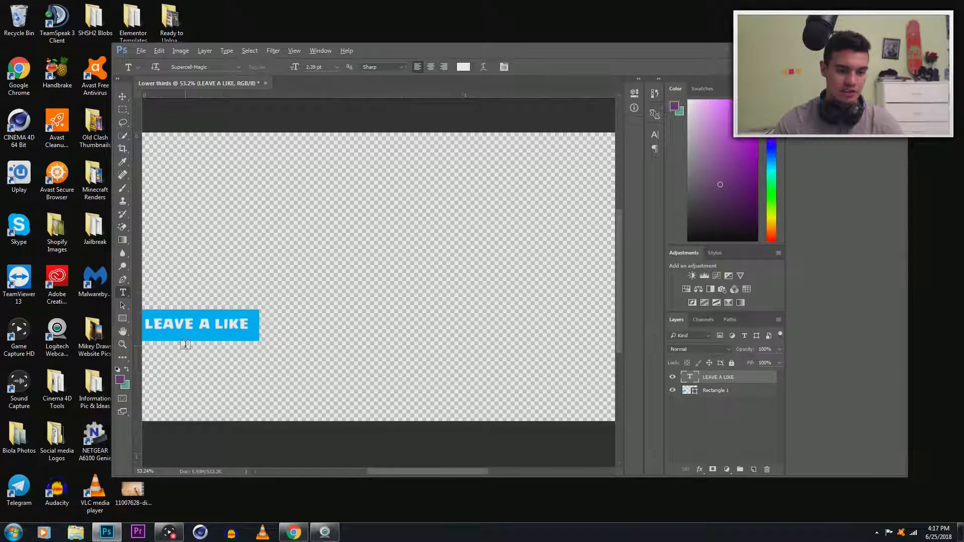
{"action": "mouse_move", "coordinate": [456, 475]}
{"action": "left_mouse_down"}
{"action": "mouse_move", "coordinate": [439, 474]}
{"action": "mouse_move", "coordinate": [447, 474]}
{"action": "left_mouse_up"}
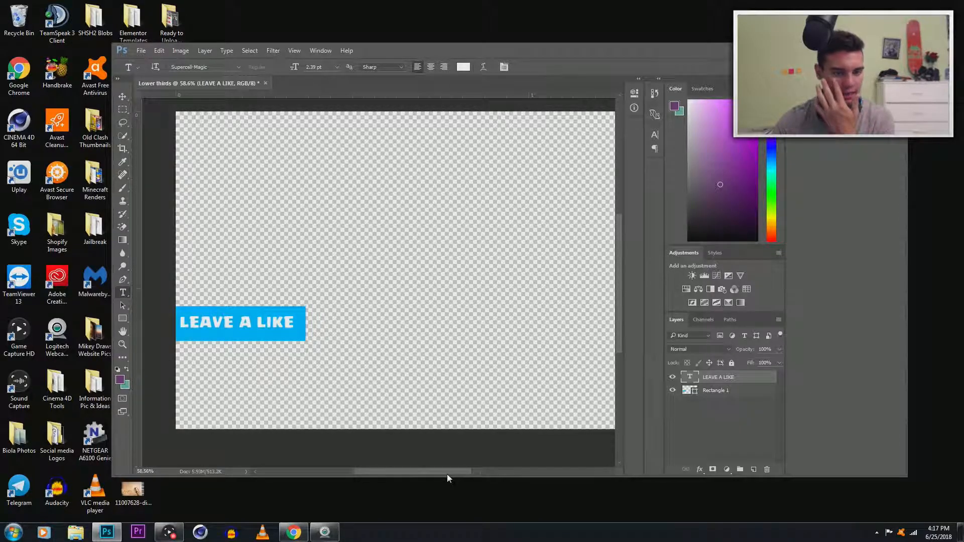
{"action": "left_click", "coordinate": [728, 395]}
{"action": "right_click", "coordinate": [728, 395]}
{"action": "left_click", "coordinate": [766, 102]}
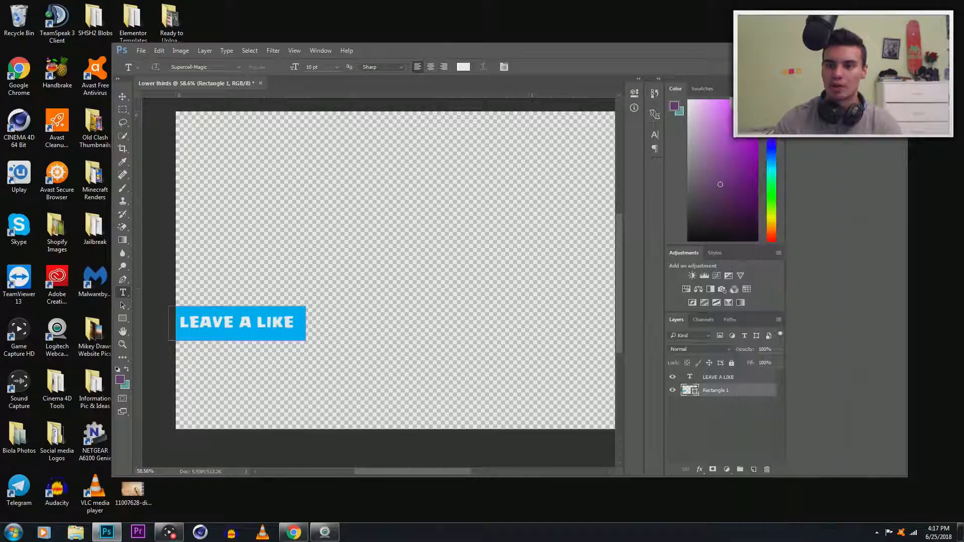
{"action": "left_click_drag", "start_coordinate": [342, 109], "coordinate": [410, 119]}
{"action": "left_click", "coordinate": [365, 324]}
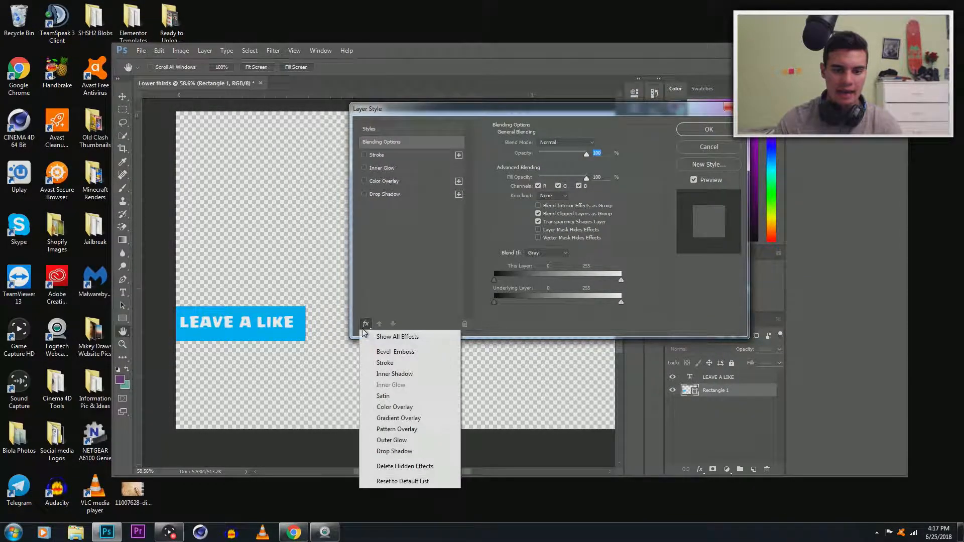
{"action": "left_click", "coordinate": [395, 352]}
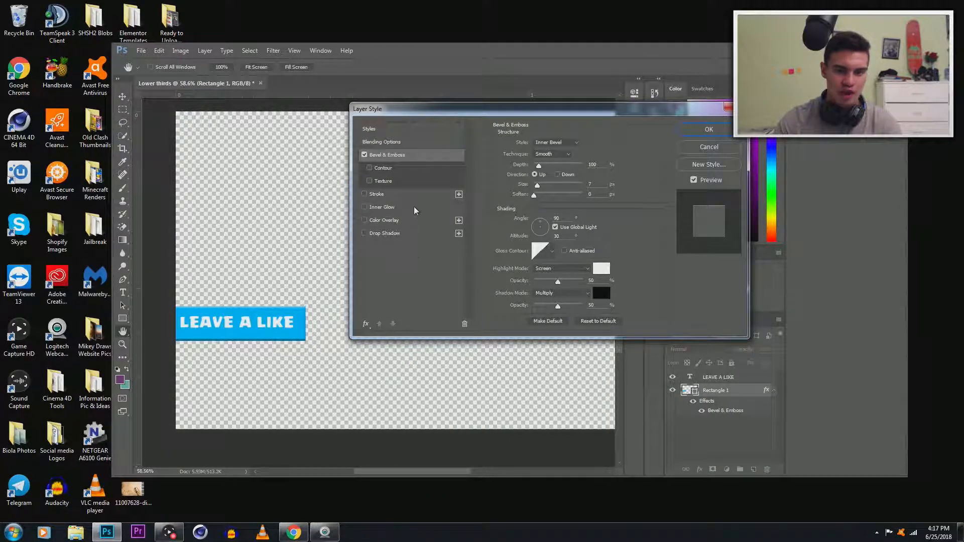
{"action": "left_click_drag", "start_coordinate": [538, 165], "coordinate": [545, 168]}
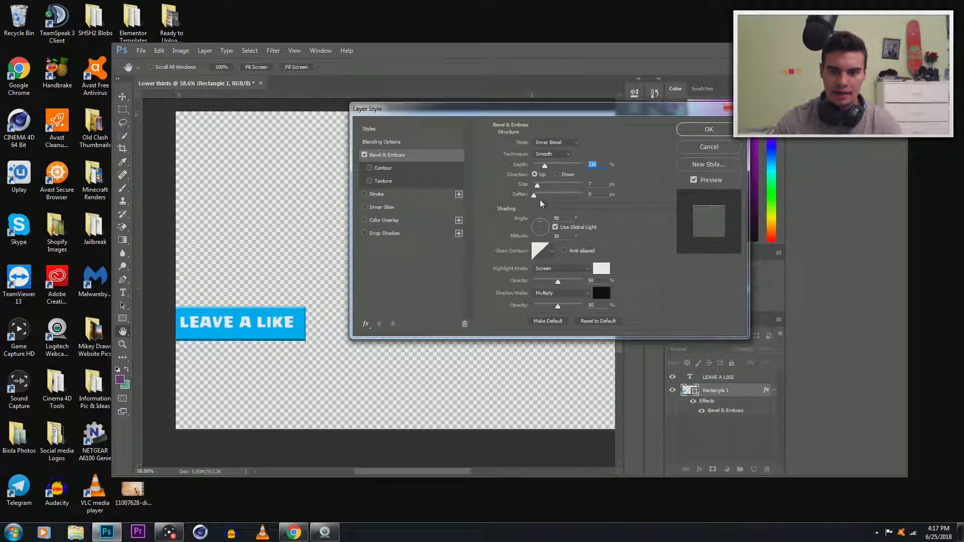
{"action": "left_click_drag", "start_coordinate": [535, 197], "coordinate": [604, 197]}
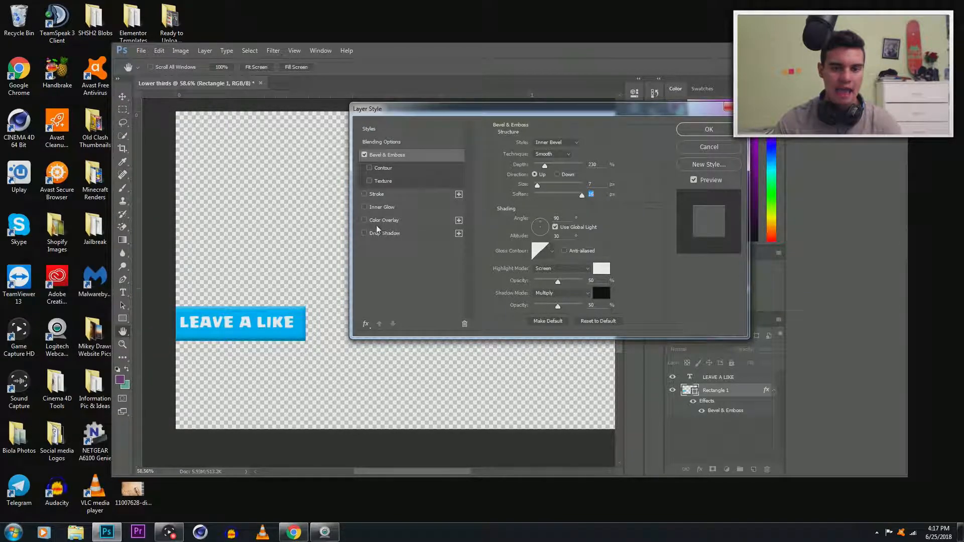
Add a drop shadow and a white (ffffff) outside stroke to the rectangle, and apply the layer style
{"action": "left_click", "coordinate": [366, 233]}
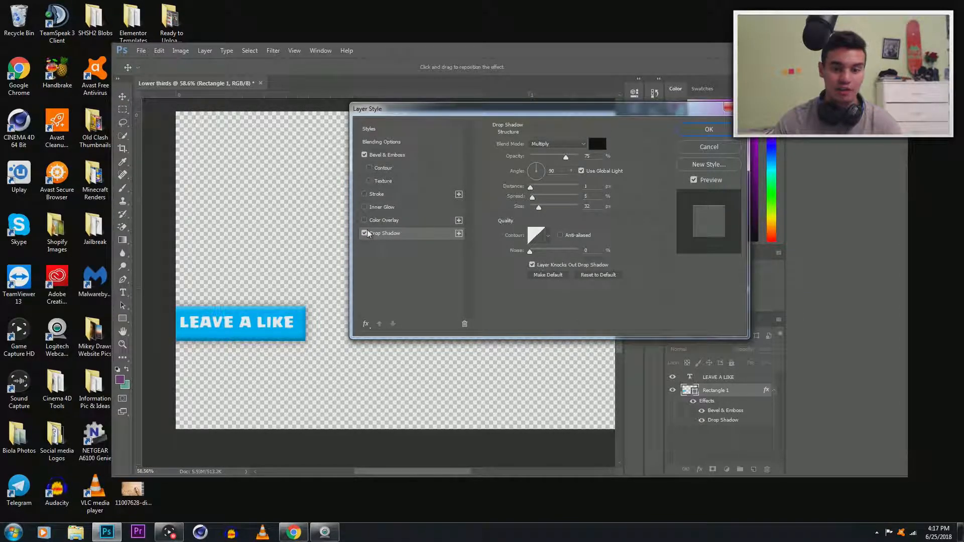
{"action": "left_click", "coordinate": [365, 194]}
{"action": "left_click", "coordinate": [376, 196]}
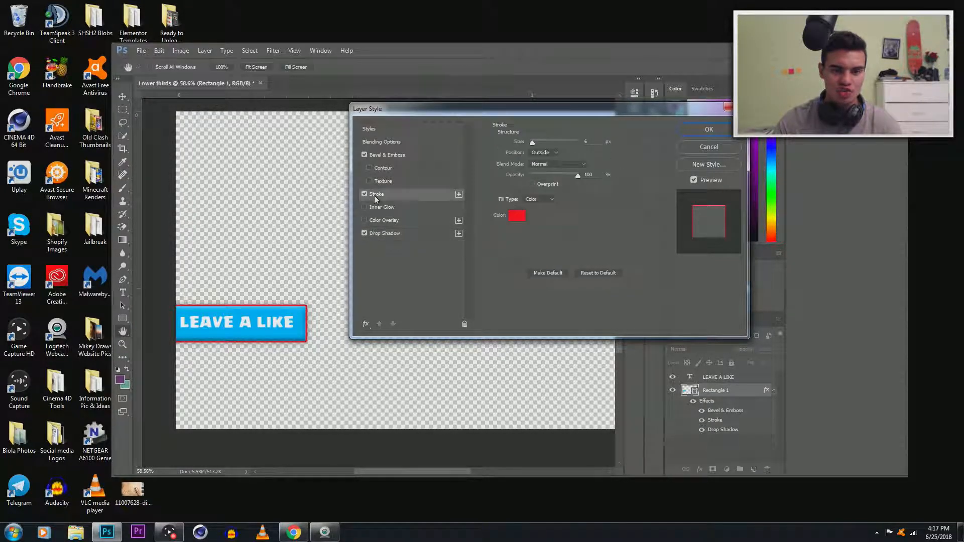
{"action": "left_click", "coordinate": [516, 217]}
{"action": "type", "text": "ffffff"}
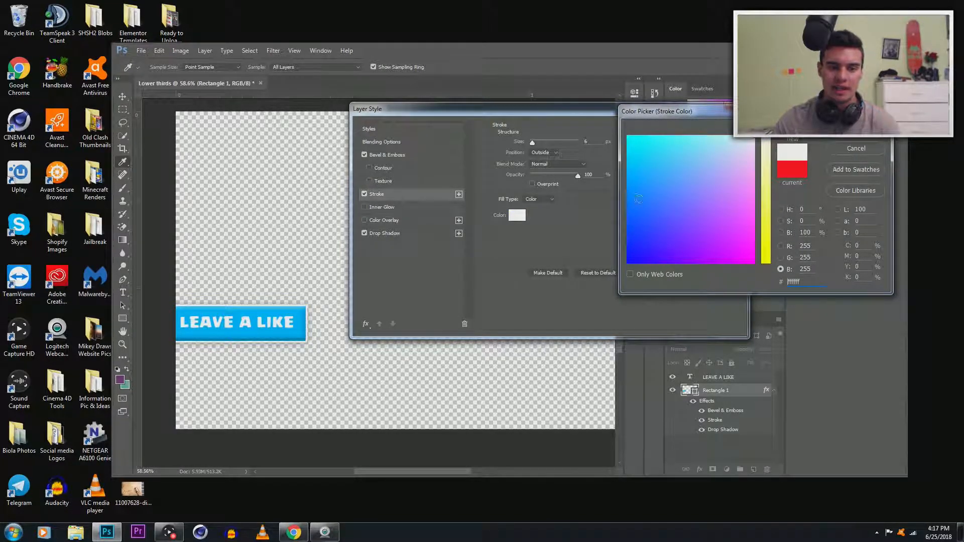
{"action": "left_click", "coordinate": [862, 130]}
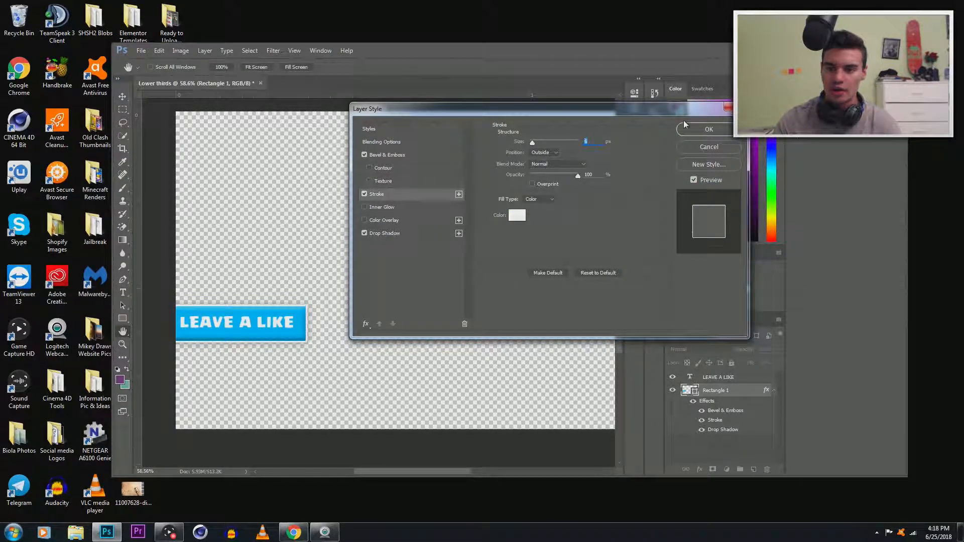
{"action": "left_click", "coordinate": [725, 132]}
{"action": "key", "text": "t"}
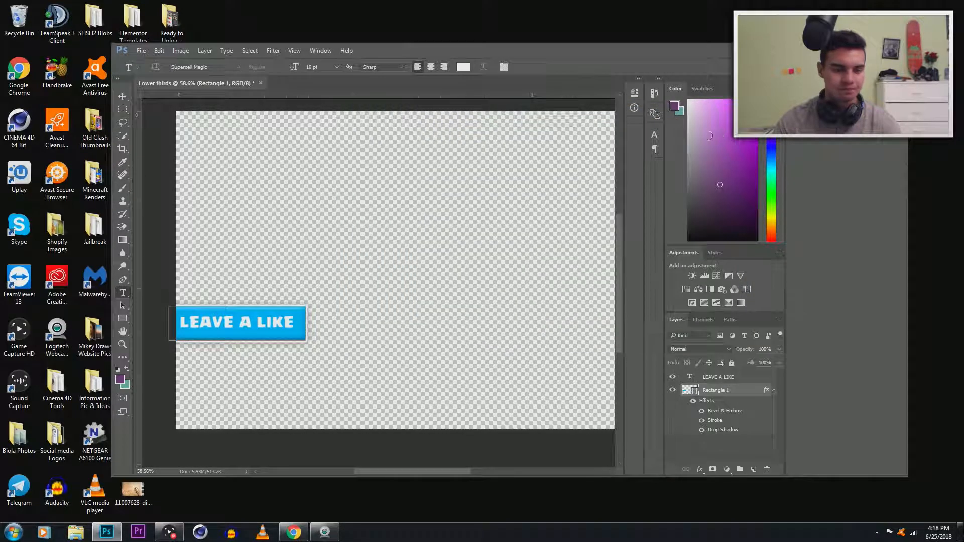
Add an exclamation mark to the end of the text so it reads "LEAVE A LIKE!"
{"action": "left_click", "coordinate": [753, 383]}
{"action": "left_click", "coordinate": [294, 324]}
{"action": "type", "text": "!"}
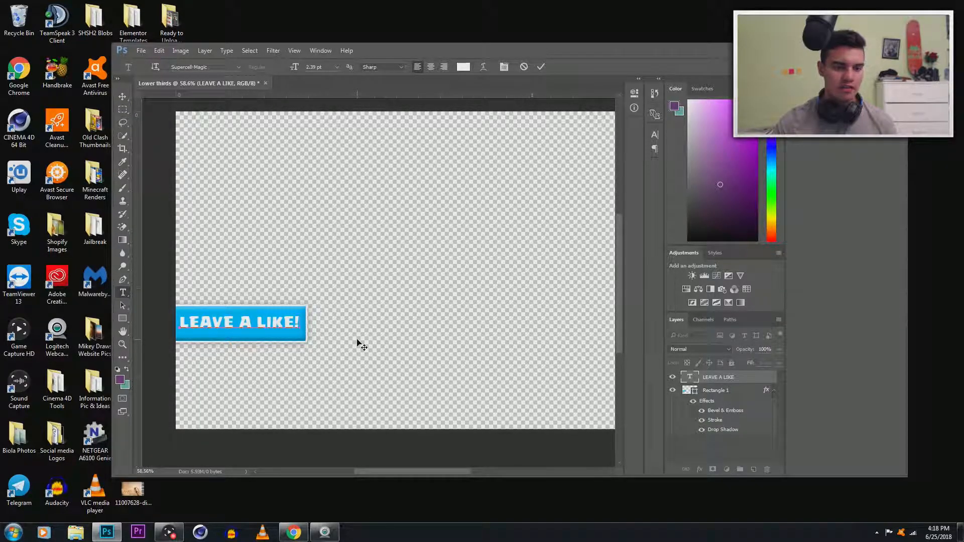
{"action": "left_click", "coordinate": [541, 67]}
{"action": "left_click_drag", "start_coordinate": [122, 96], "coordinate": [147, 98]}
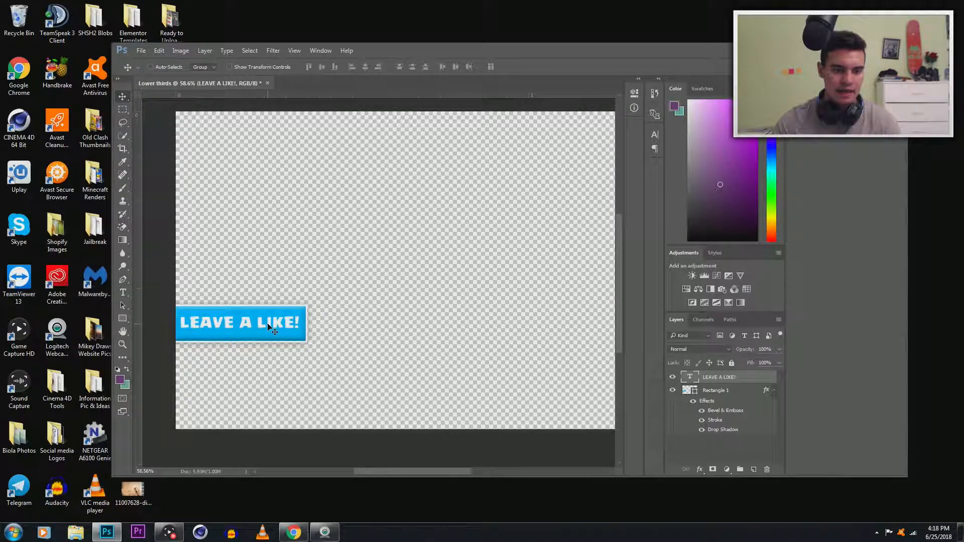
Load the outline of the blue rectangle layer as a selection
{"action": "left_click", "coordinate": [716, 393]}
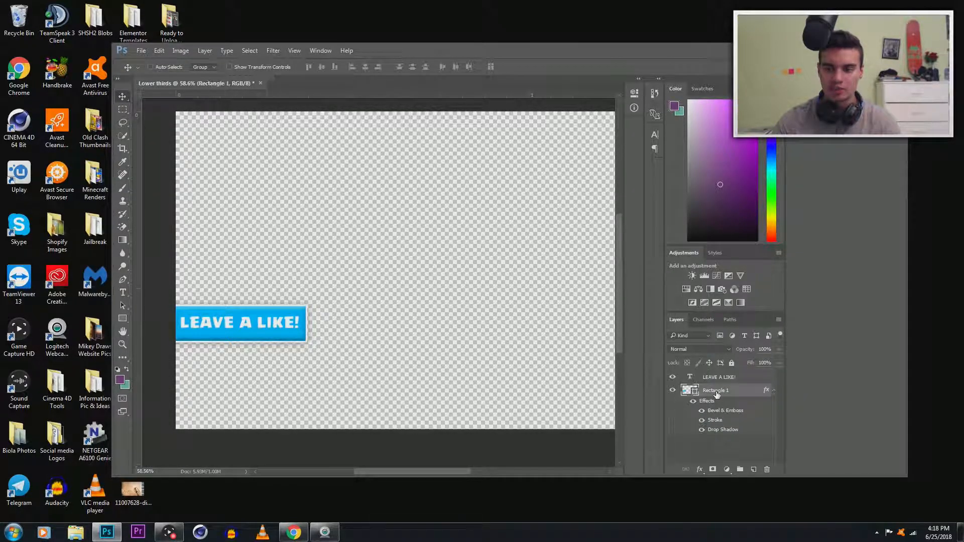
{"action": "key", "text": "ctrl"}
{"action": "key", "text": "ctrl+a"}
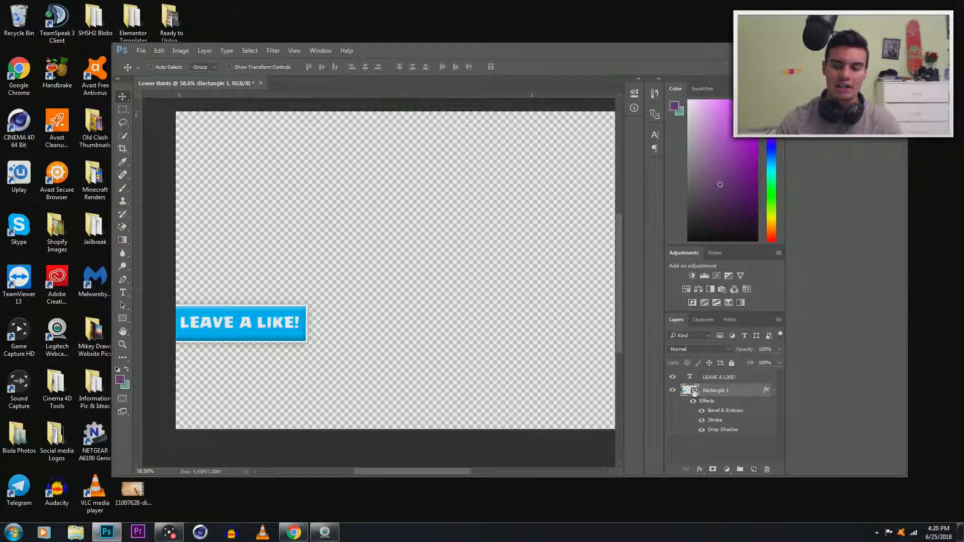
{"action": "key", "text": "ctrl"}
{"action": "left_click", "coordinate": [695, 392], "text": "ctrl"}
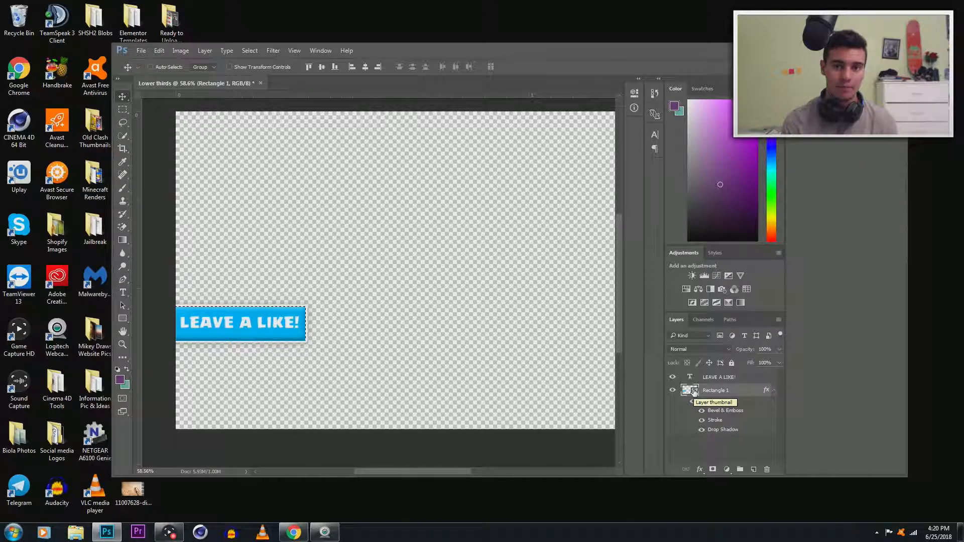
Align the "LEAVE A LIKE!" text layer to the selection by vertical and horizontal centers, and deselect
{"action": "left_click", "coordinate": [716, 378]}
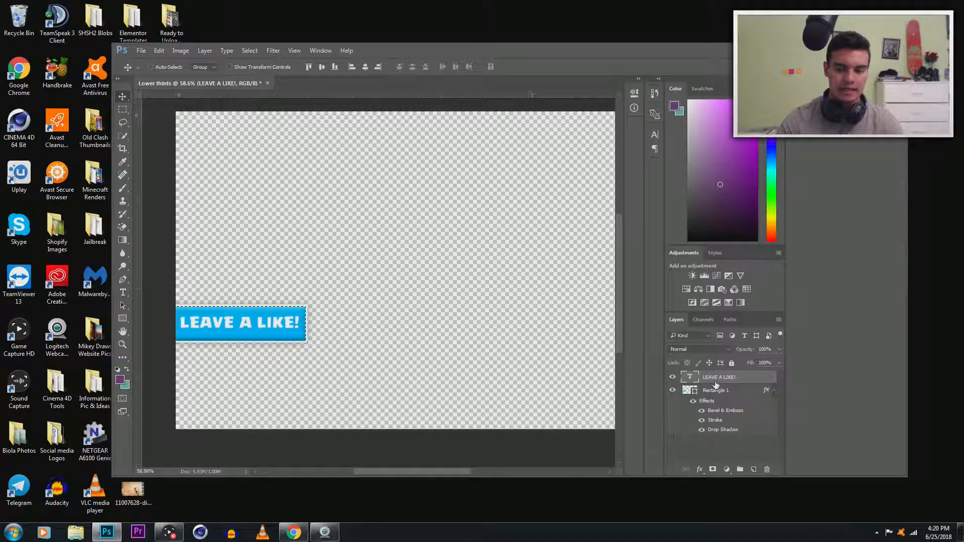
{"action": "left_click", "coordinate": [205, 51]}
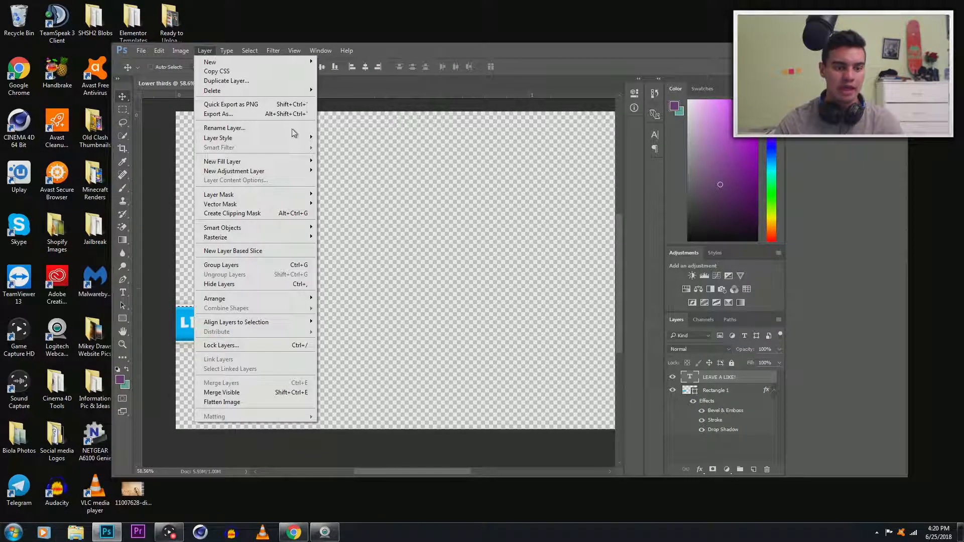
{"action": "mouse_move", "coordinate": [281, 324]}
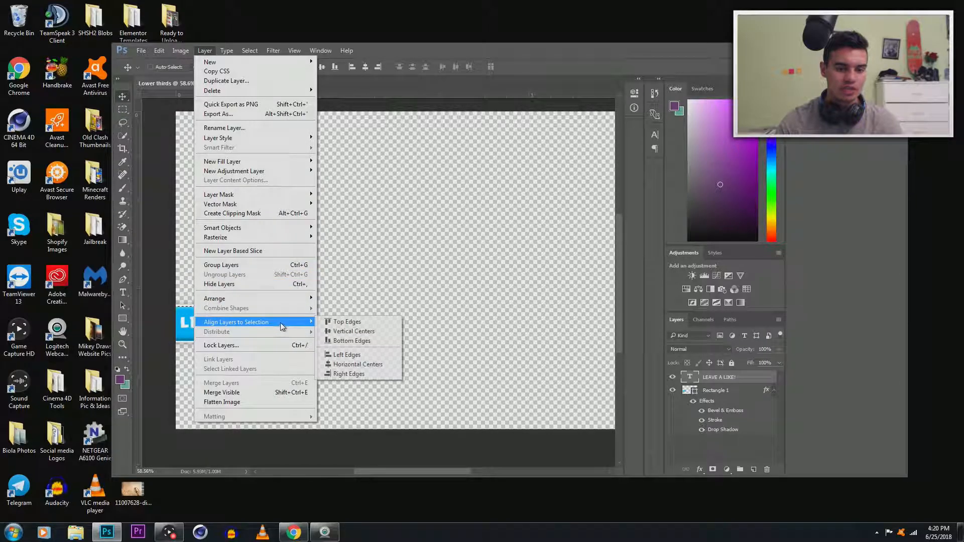
{"action": "left_click", "coordinate": [342, 331]}
{"action": "left_click", "coordinate": [211, 51]}
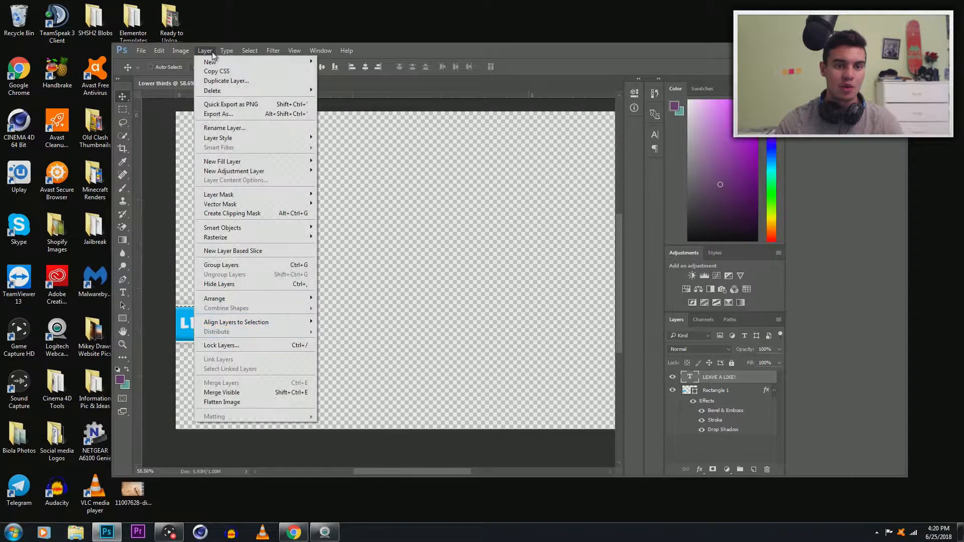
{"action": "mouse_move", "coordinate": [284, 323]}
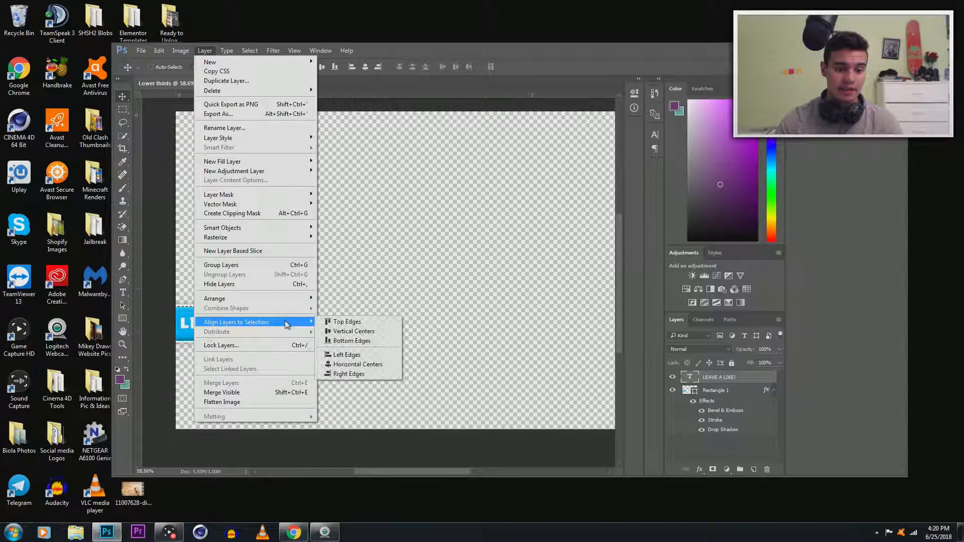
{"action": "left_click", "coordinate": [354, 361]}
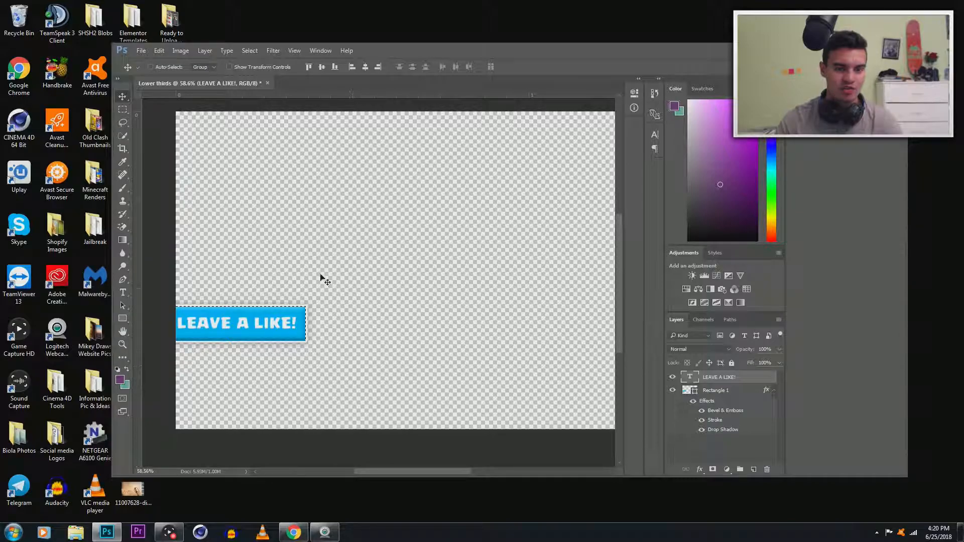
{"action": "left_click", "coordinate": [250, 51]}
{"action": "left_click", "coordinate": [258, 71]}
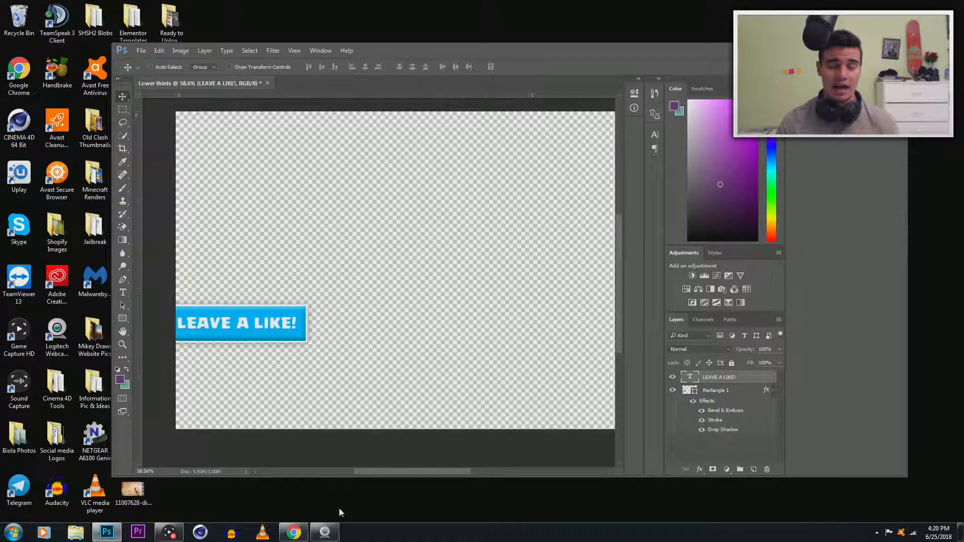
Switch to Chrome and search Google Images for "like png"
{"action": "left_click", "coordinate": [294, 532]}
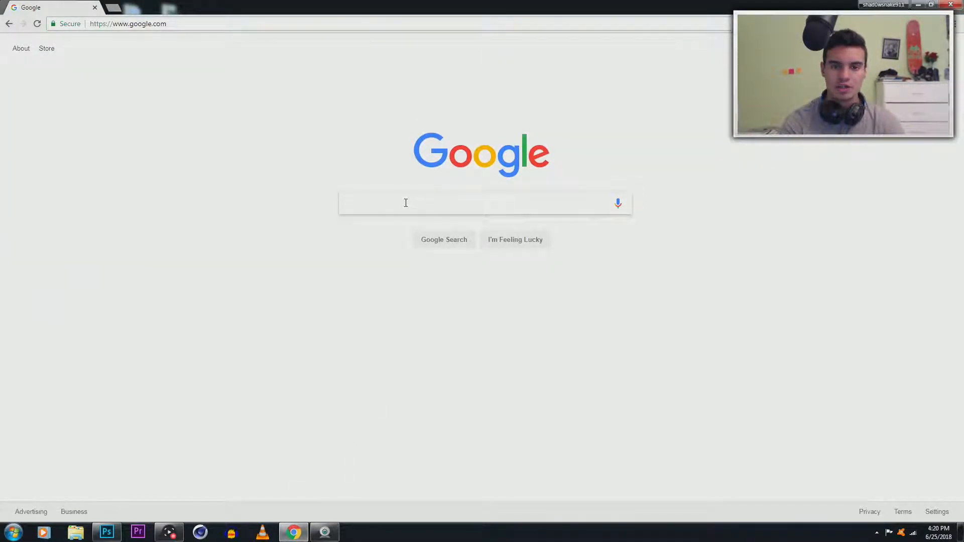
{"action": "type", "text": "like png"}
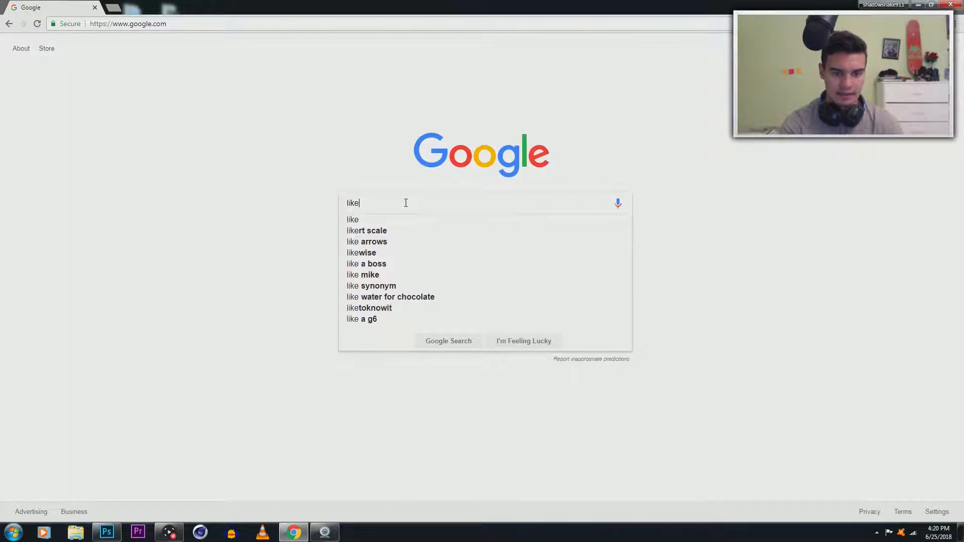
{"action": "key", "text": "Return"}
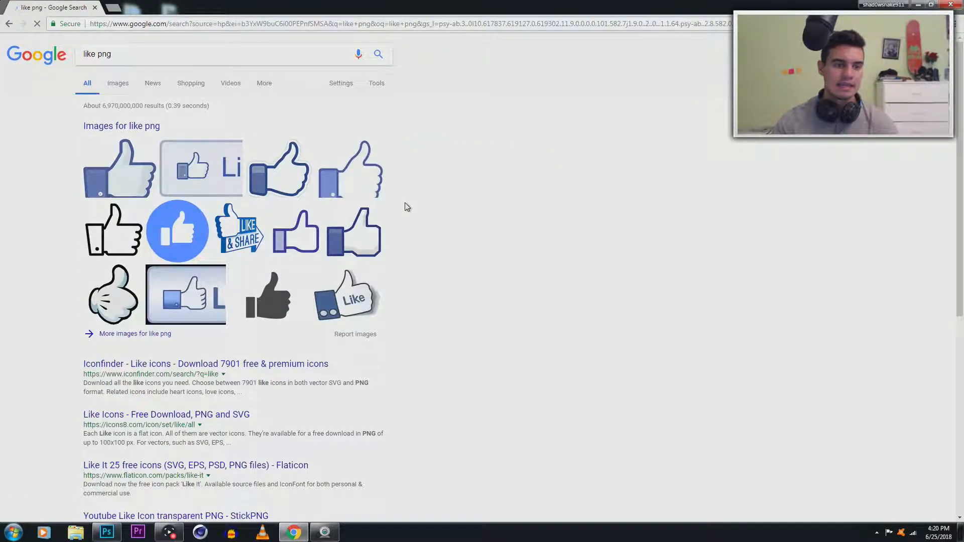
{"action": "left_click", "coordinate": [118, 83]}
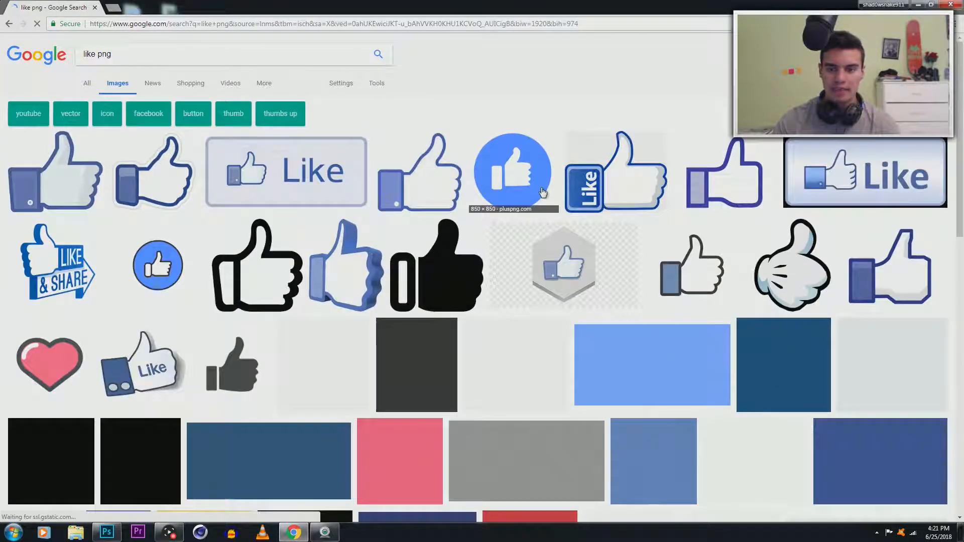
{"action": "scroll", "coordinate": [620, 328], "scroll_direction": "down", "scroll_amount": 1}
{"action": "scroll", "coordinate": [621, 328], "scroll_direction": "up", "scroll_amount": 1}
{"action": "scroll", "coordinate": [620, 328], "scroll_direction": "down", "scroll_amount": 1}
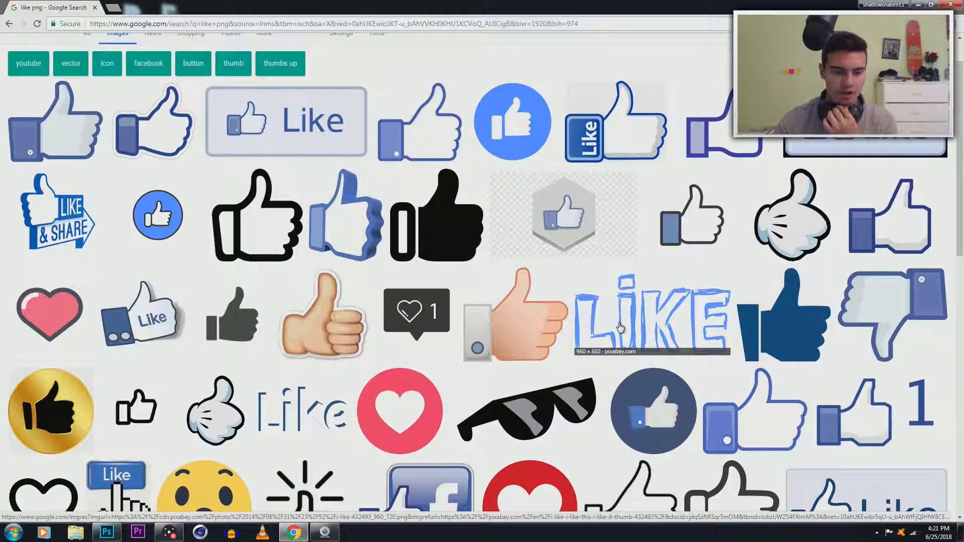
Save the grey StickPNG "Youtube Like Icon transparent PNG" thumbs-up image to the Desktop as a PNG
{"action": "left_click", "coordinate": [148, 411]}
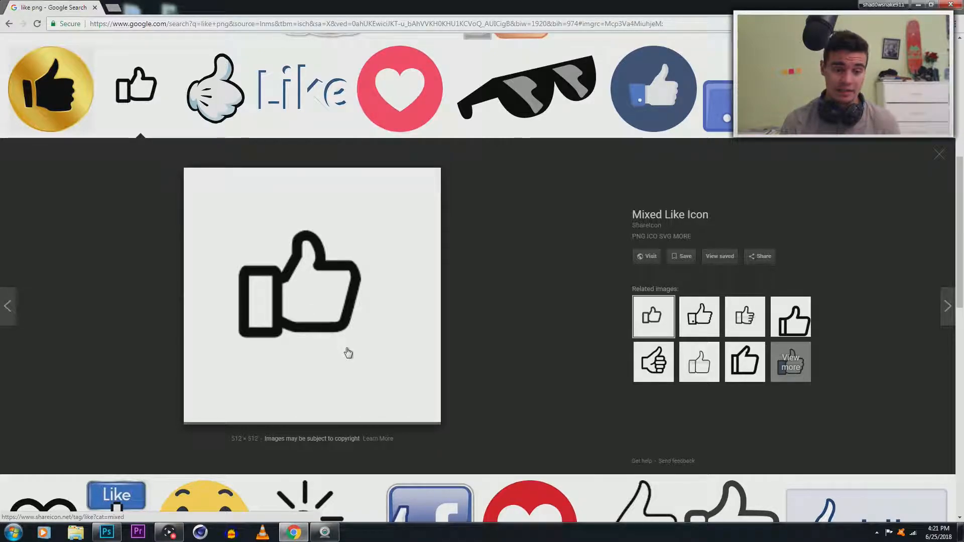
{"action": "scroll", "coordinate": [348, 353], "scroll_direction": "up", "scroll_amount": 1}
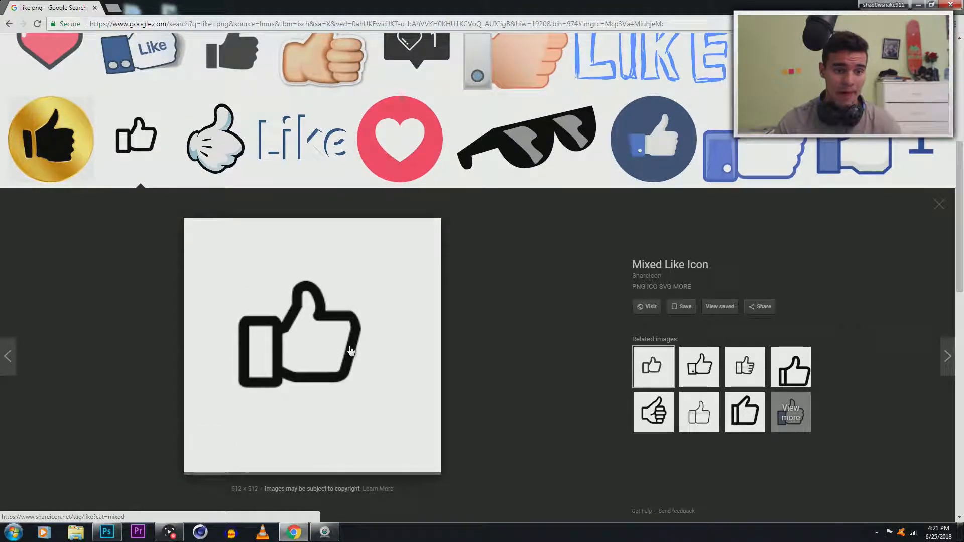
{"action": "scroll", "coordinate": [346, 432], "scroll_direction": "up", "scroll_amount": 2}
{"action": "left_click", "coordinate": [231, 197]}
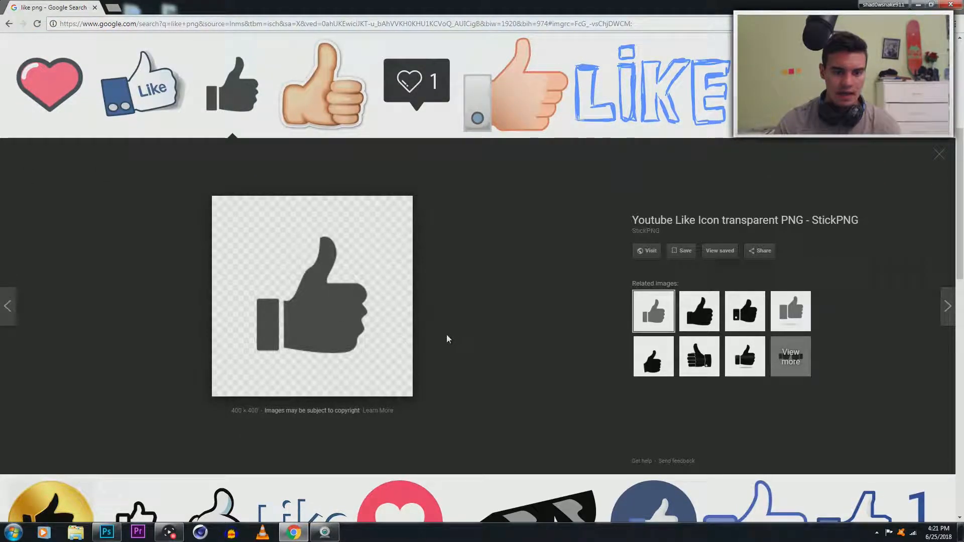
{"action": "right_click", "coordinate": [349, 323]}
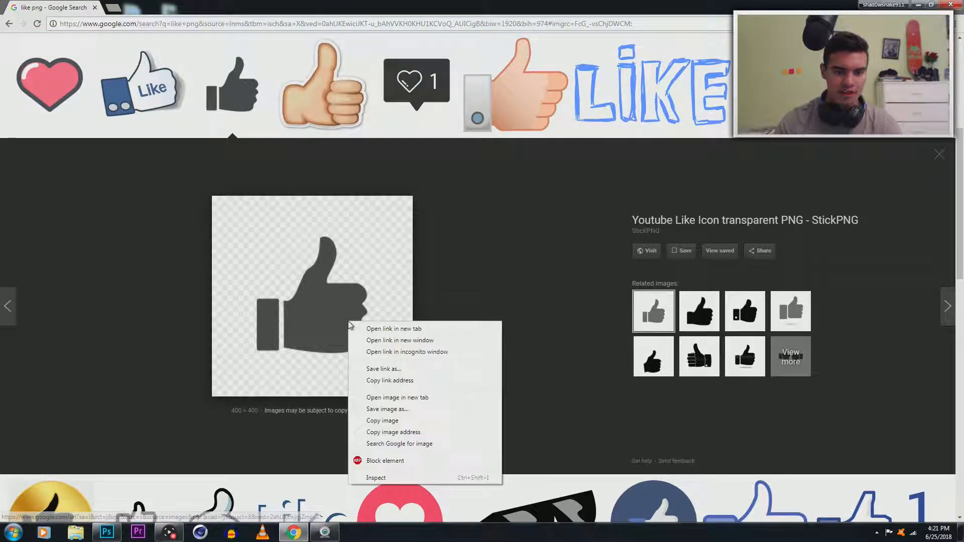
{"action": "left_click", "coordinate": [417, 409]}
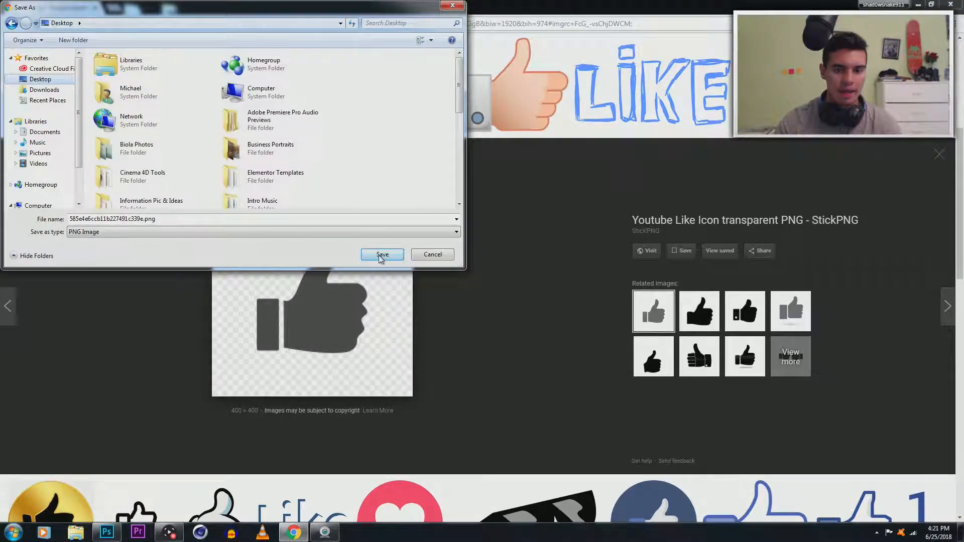
{"action": "left_click", "coordinate": [382, 255]}
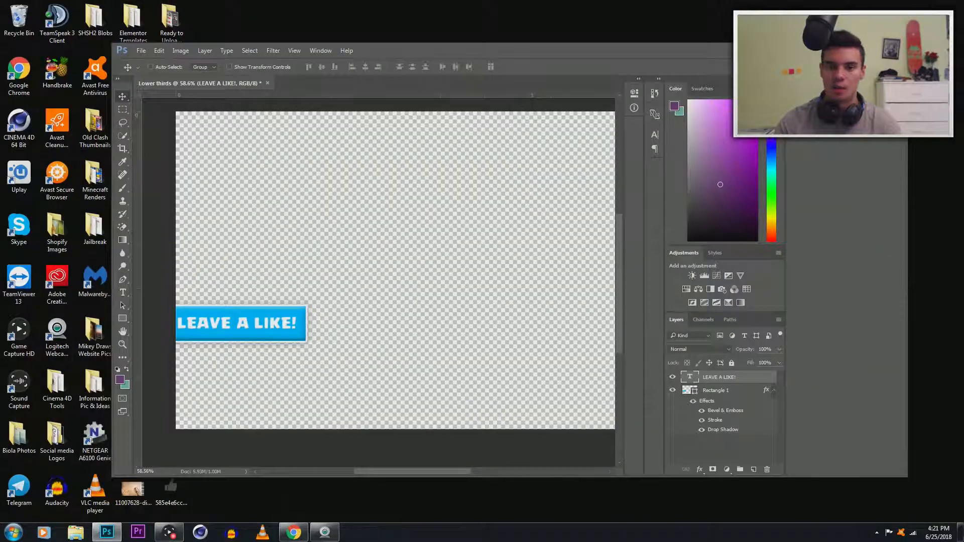
Place the saved thumbs-up PNG from the desktop into the Photoshop document, scaled to about 4.46% below the blue bar
{"action": "left_click_drag", "start_coordinate": [415, 52], "coordinate": [508, 25]}
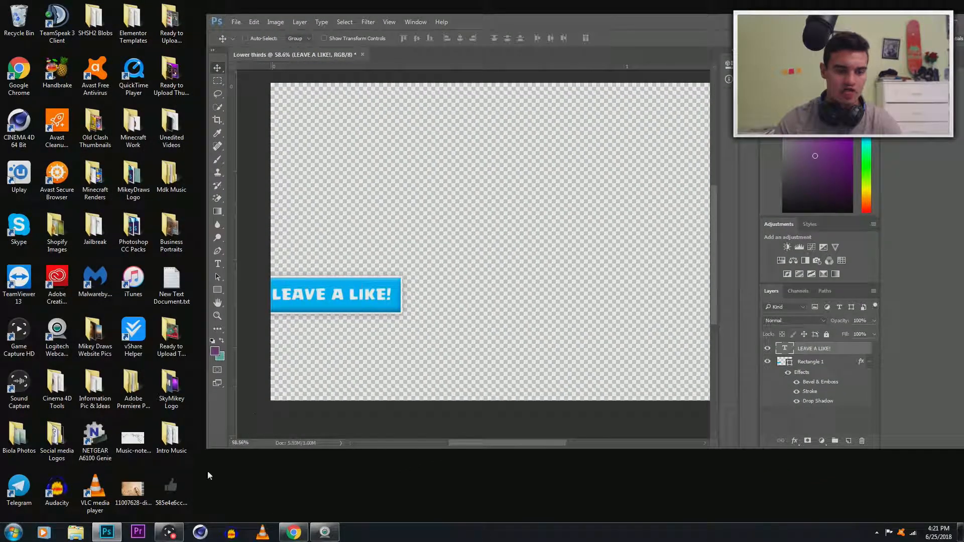
{"action": "left_click_drag", "start_coordinate": [407, 298], "coordinate": [407, 298]}
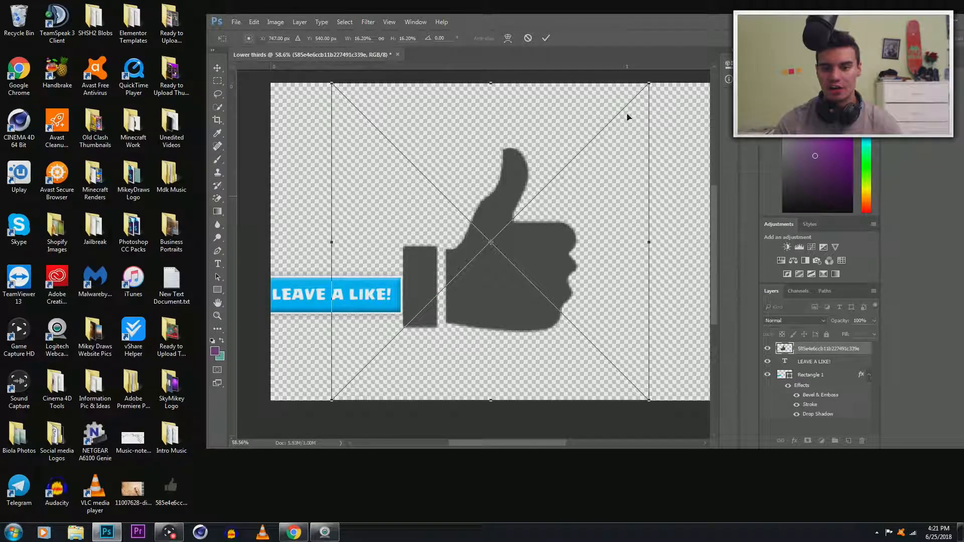
{"action": "left_click_drag", "start_coordinate": [649, 83], "coordinate": [413, 306]}
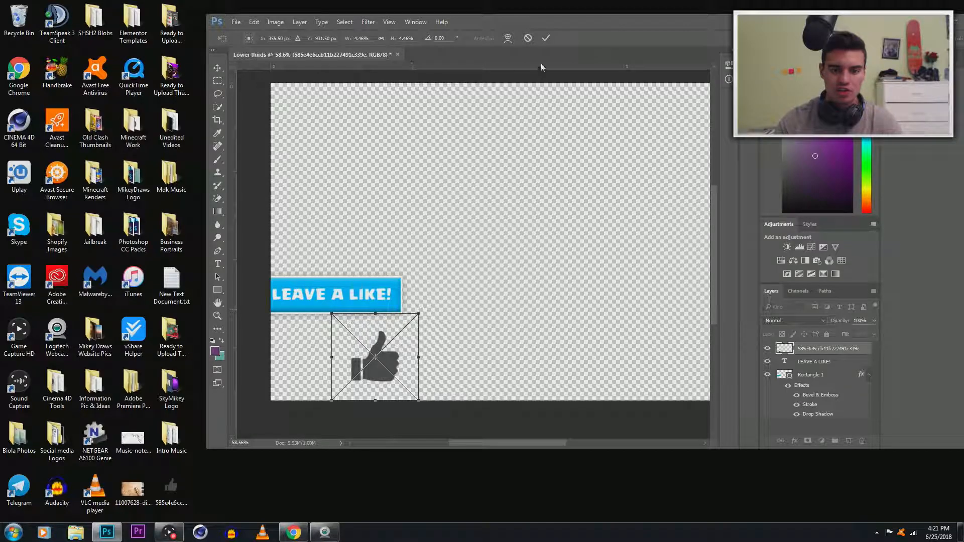
{"action": "left_click", "coordinate": [545, 37]}
Stretch the blue rectangle's right edge outward to about 115% of its width
{"action": "left_click", "coordinate": [811, 376]}
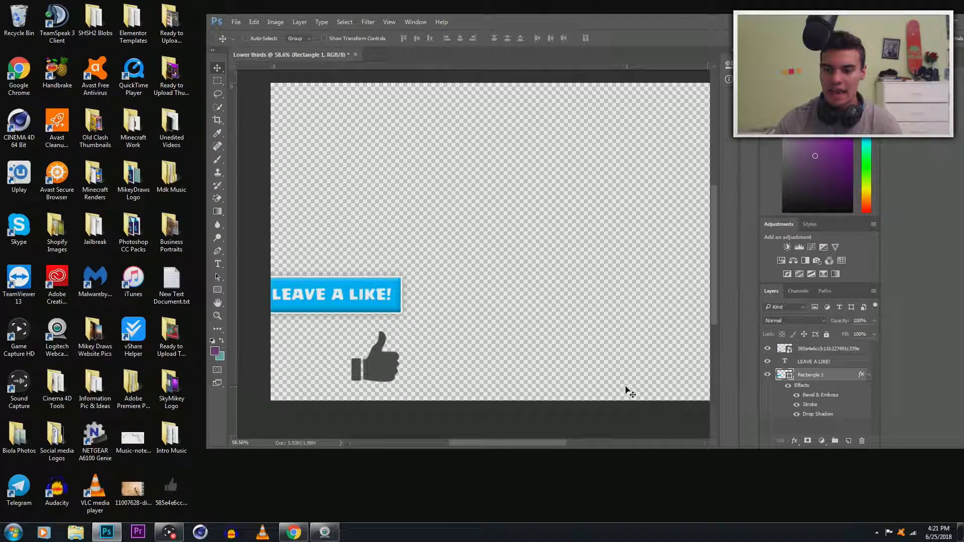
{"action": "key", "text": "ctrl+t"}
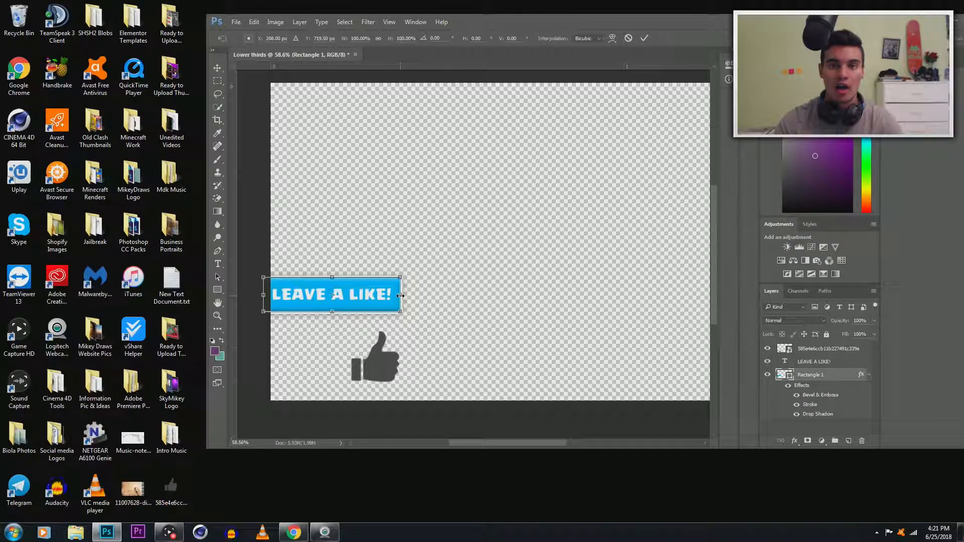
{"action": "left_click_drag", "start_coordinate": [400, 296], "coordinate": [420, 294]}
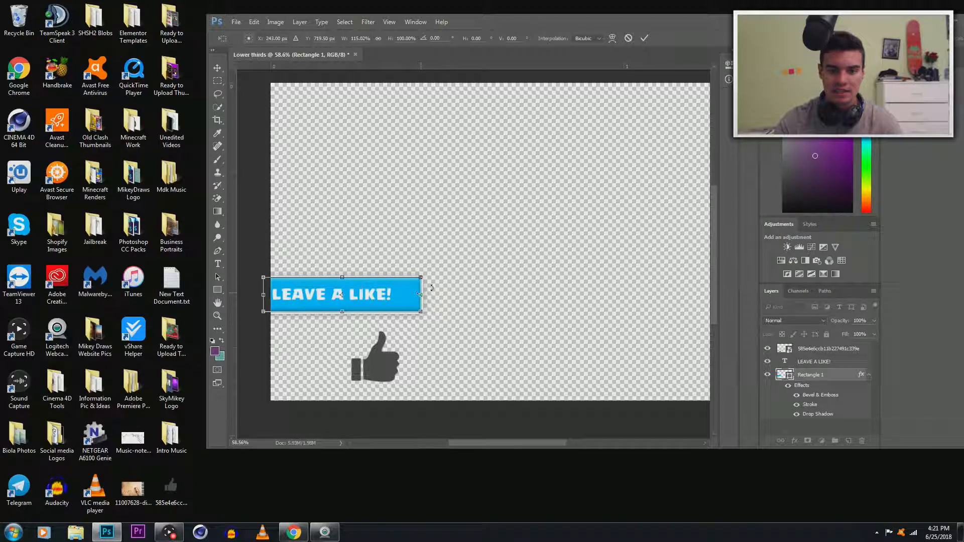
{"action": "left_click", "coordinate": [644, 38]}
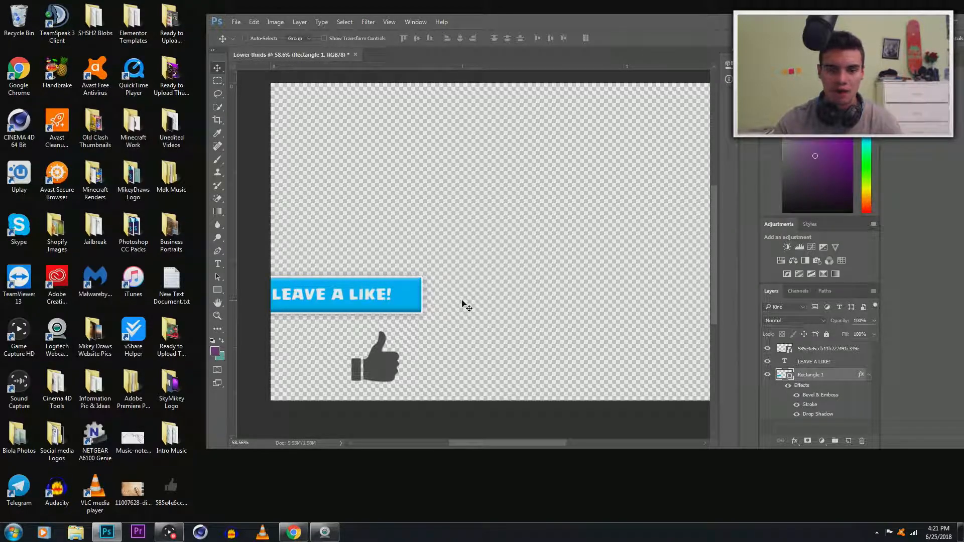
Rotate the thumbs-up icon about 14.5° clockwise and move it onto the right end of the blue bar
{"action": "left_click", "coordinate": [817, 362]}
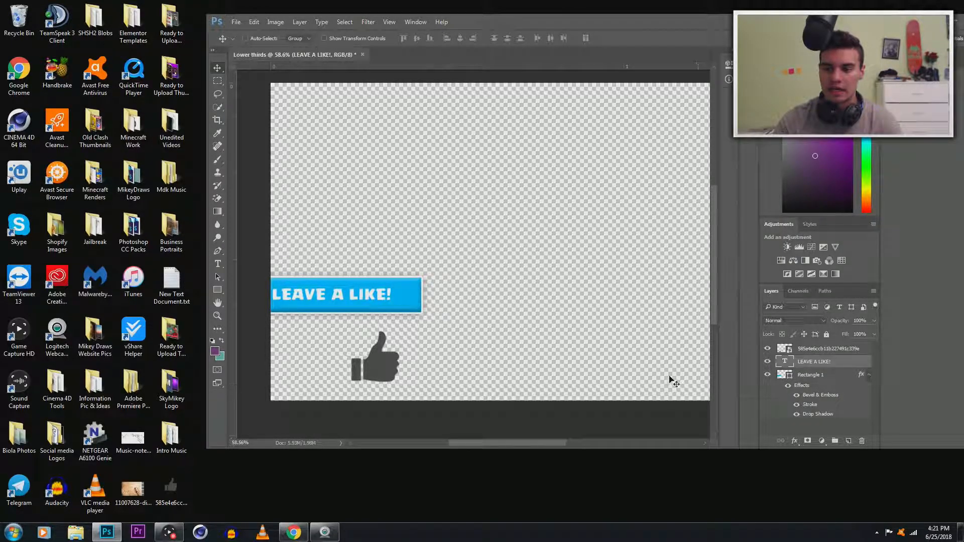
{"action": "left_click", "coordinate": [792, 350]}
{"action": "key", "text": "ctrl+t"}
{"action": "left_click_drag", "start_coordinate": [430, 340], "coordinate": [435, 299]}
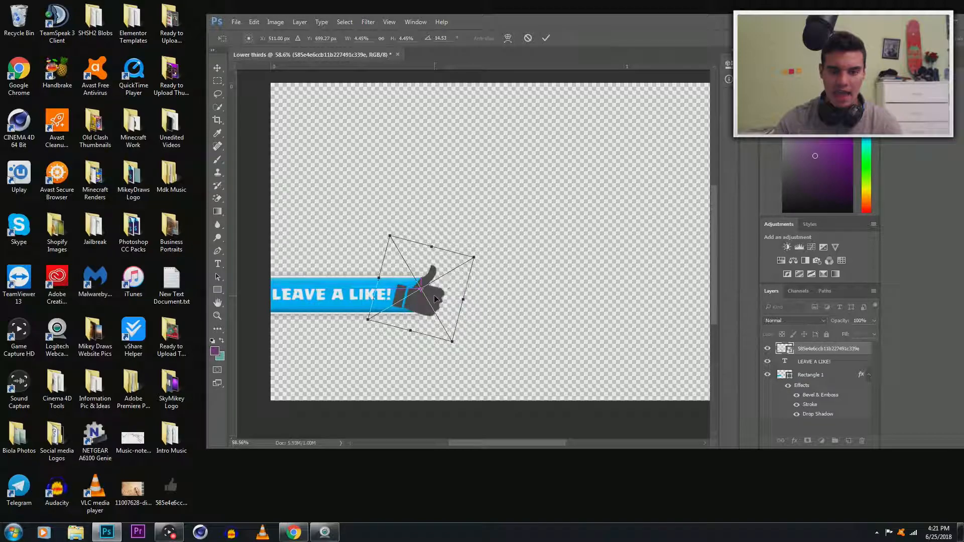
{"action": "left_click", "coordinate": [546, 40]}
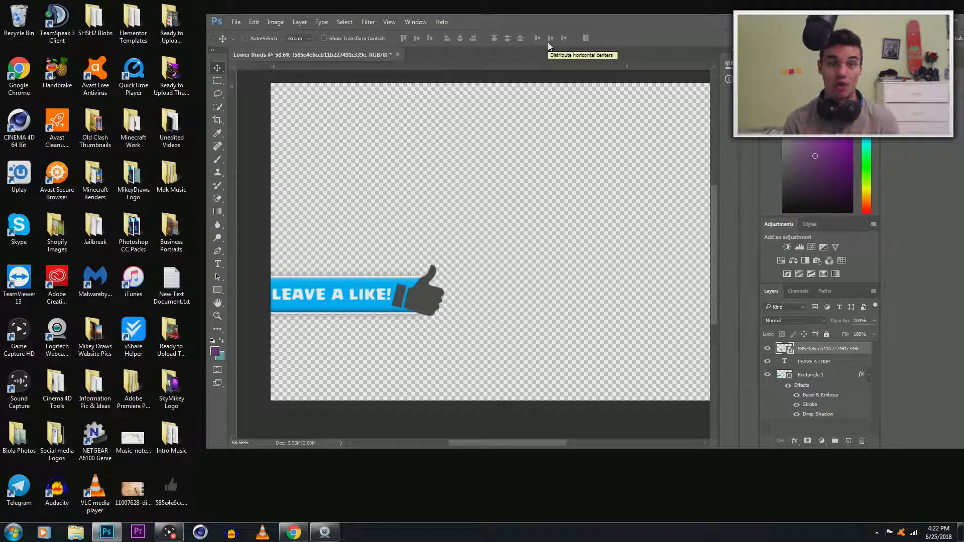
Copy the blue rectangle's layer style and paste it onto the thumbs-up icon layer
{"action": "left_click", "coordinate": [815, 364]}
{"action": "right_click", "coordinate": [816, 364]}
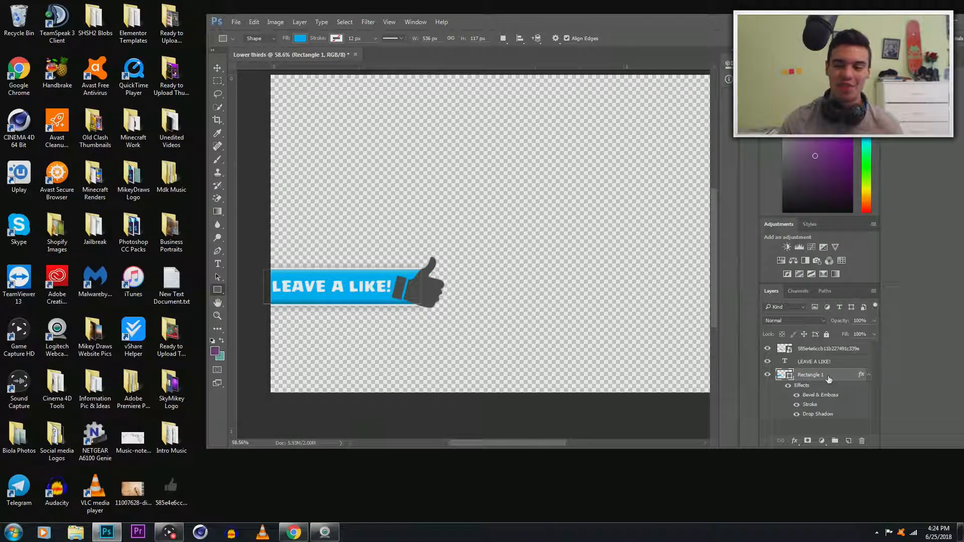
{"action": "right_click", "coordinate": [828, 379]}
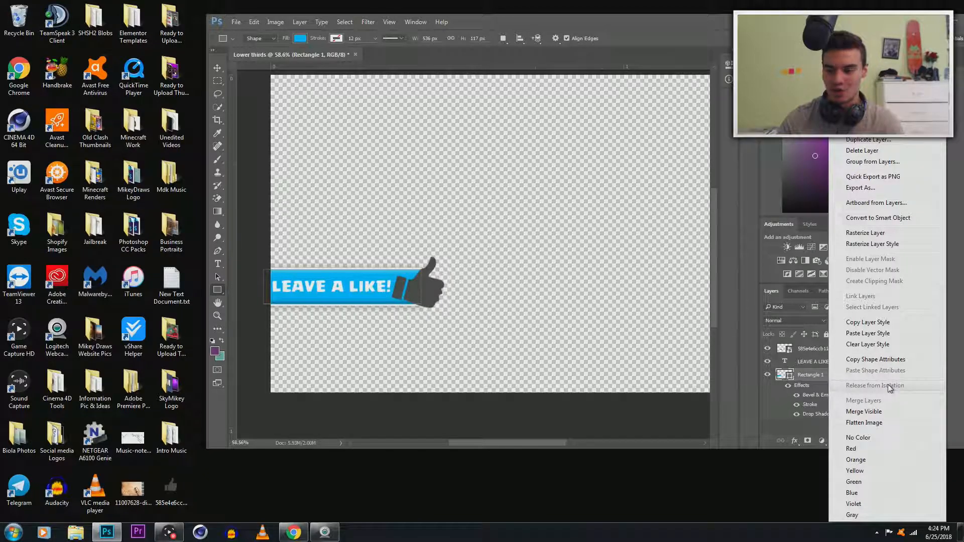
{"action": "left_click", "coordinate": [883, 324]}
{"action": "left_click", "coordinate": [830, 350]}
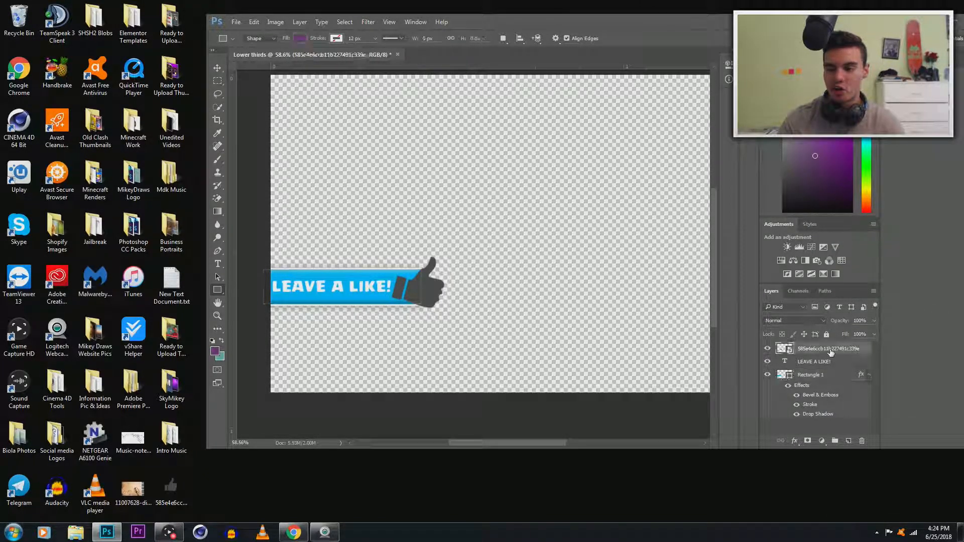
{"action": "right_click", "coordinate": [830, 349]}
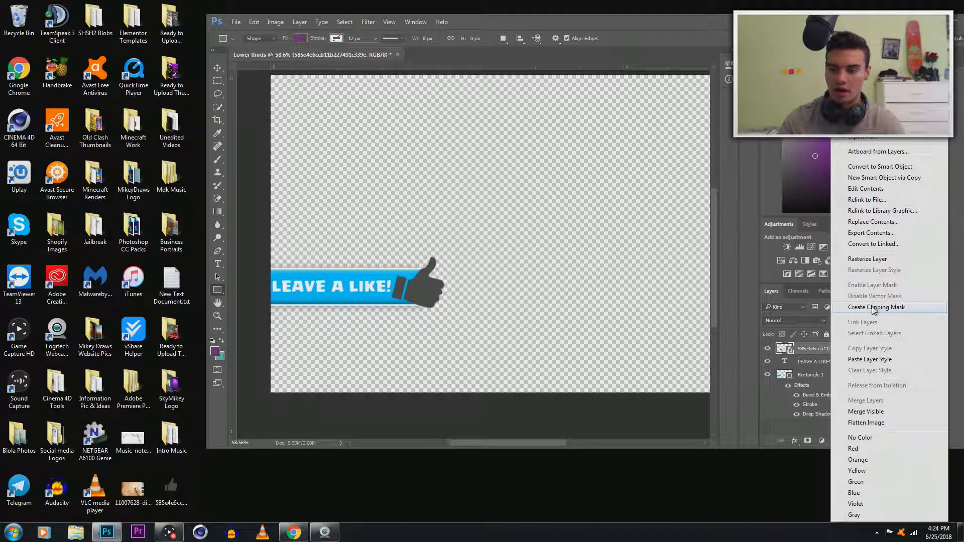
{"action": "left_click", "coordinate": [872, 360]}
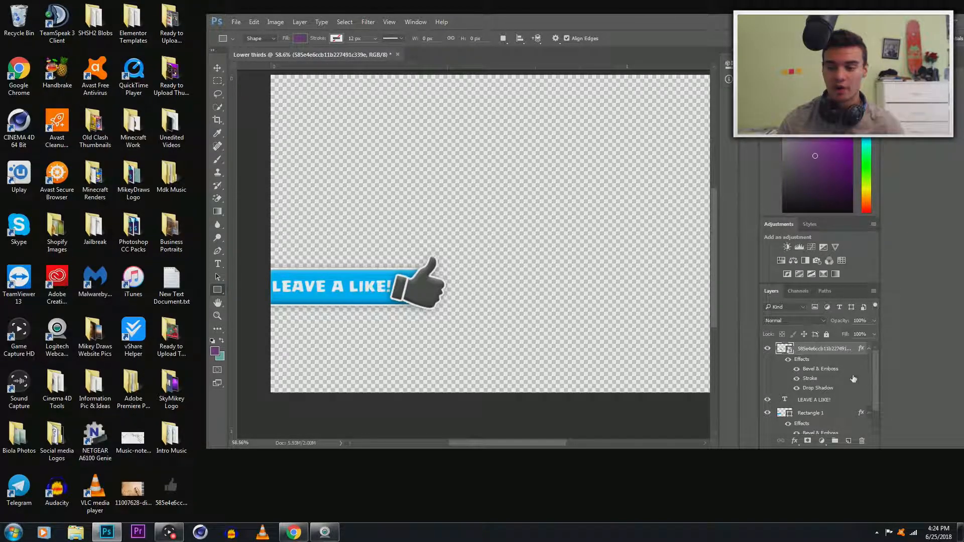
Copy the hex code of the blue rectangle's fill colour, leaving the fill unchanged
{"action": "left_click", "coordinate": [833, 435]}
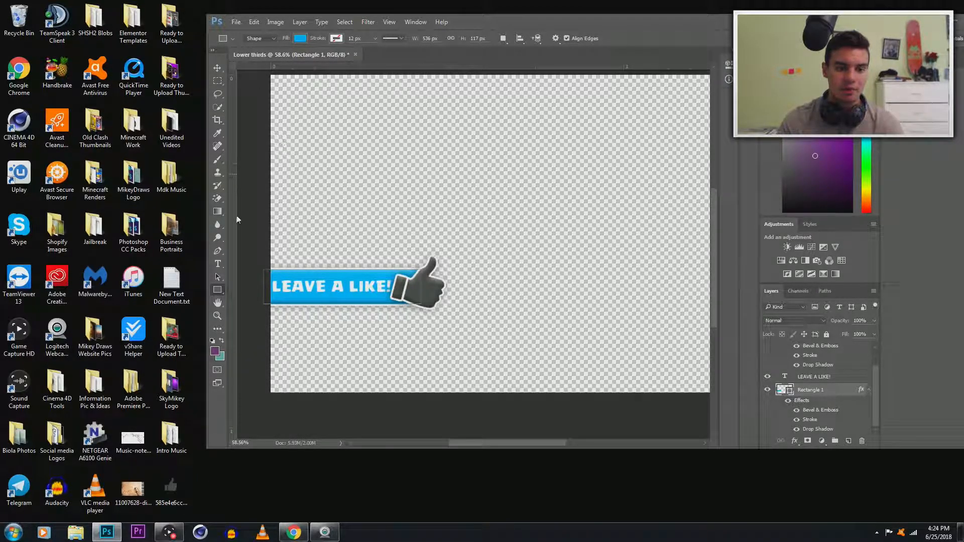
{"action": "left_click", "coordinate": [300, 39]}
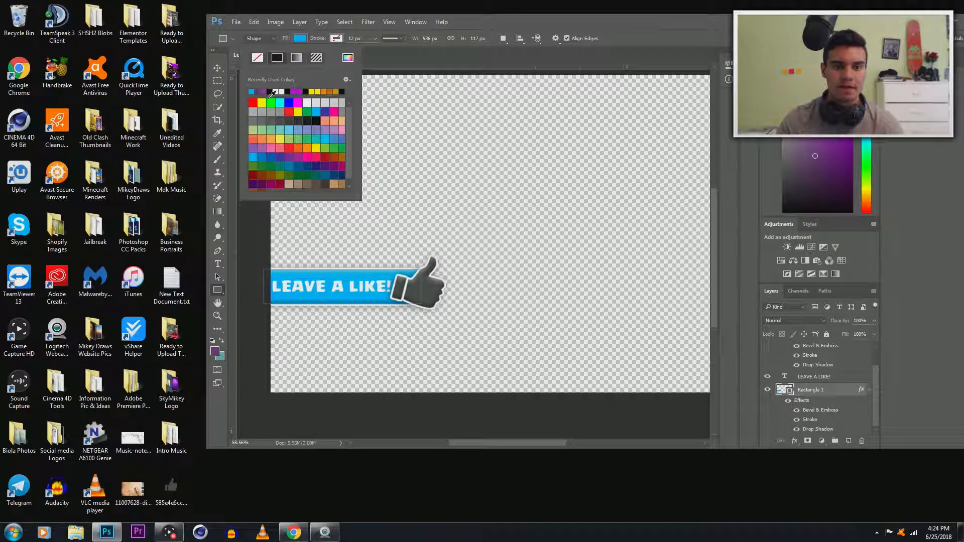
{"action": "left_click", "coordinate": [348, 58]}
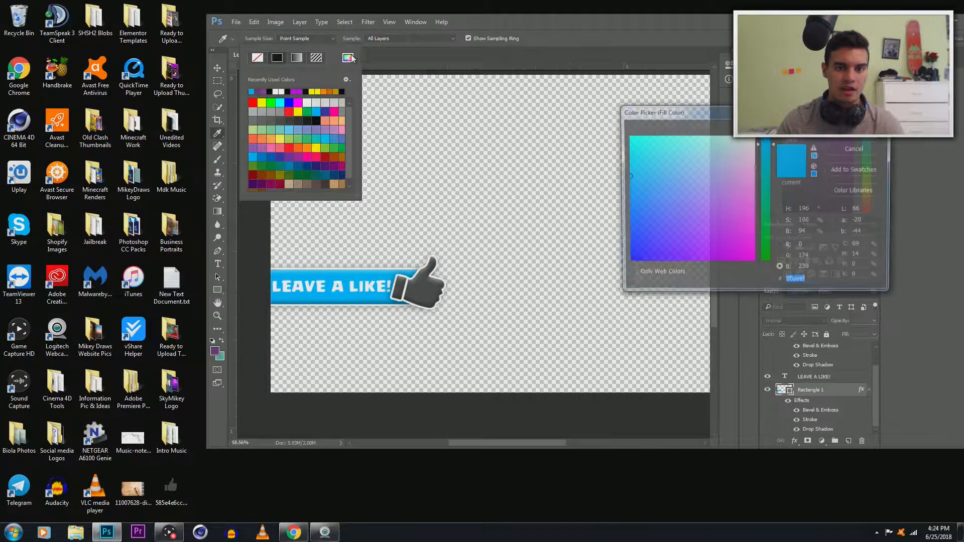
{"action": "right_click", "coordinate": [798, 283]}
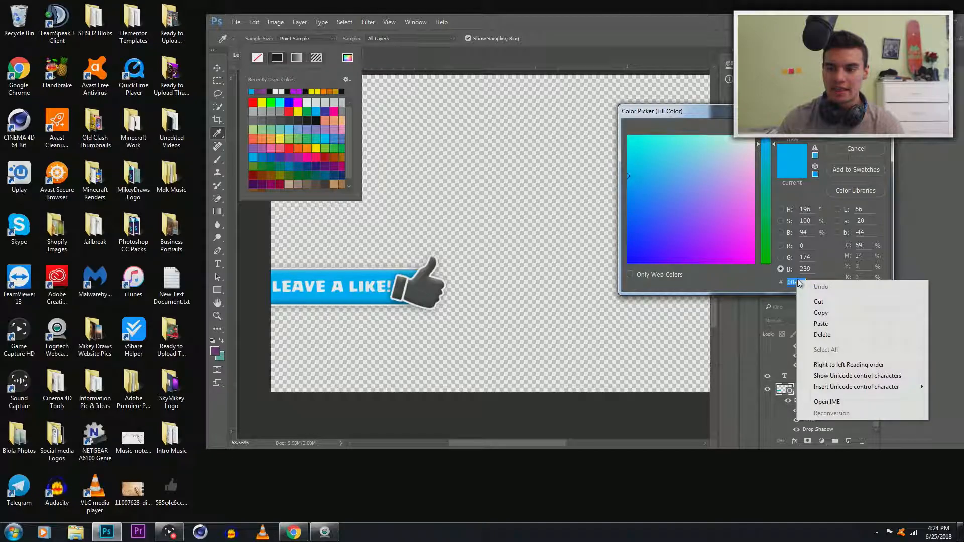
{"action": "left_click", "coordinate": [821, 312]}
{"action": "left_click", "coordinate": [857, 148]}
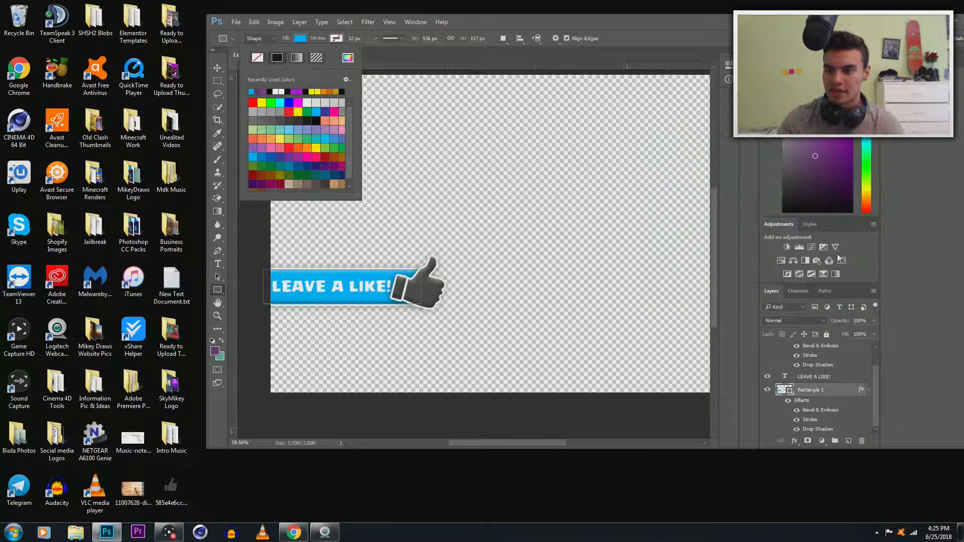
Add a Color Overlay to the thumbs-up icon layer using the copied blue 00aeef
{"action": "scroll", "coordinate": [823, 366], "scroll_direction": "up", "scroll_amount": 1}
{"action": "left_click", "coordinate": [824, 354]}
{"action": "right_click", "coordinate": [824, 354]}
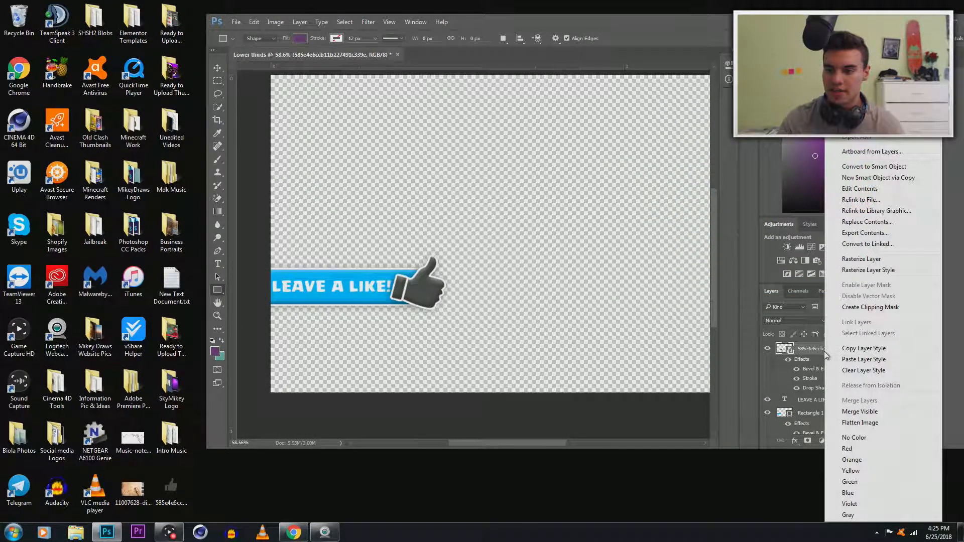
{"action": "left_click", "coordinate": [858, 39]}
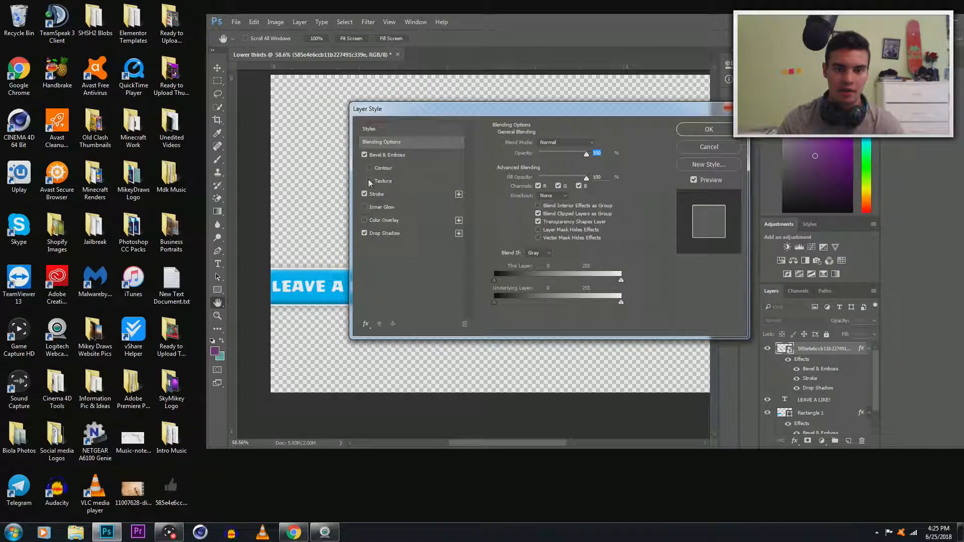
{"action": "left_click", "coordinate": [364, 220]}
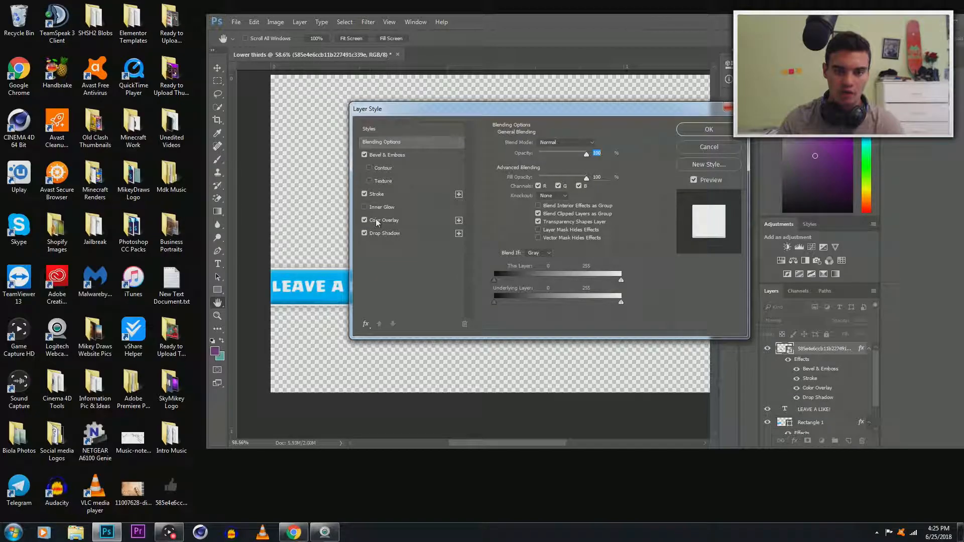
{"action": "left_click", "coordinate": [384, 220]}
{"action": "left_click", "coordinate": [597, 144]}
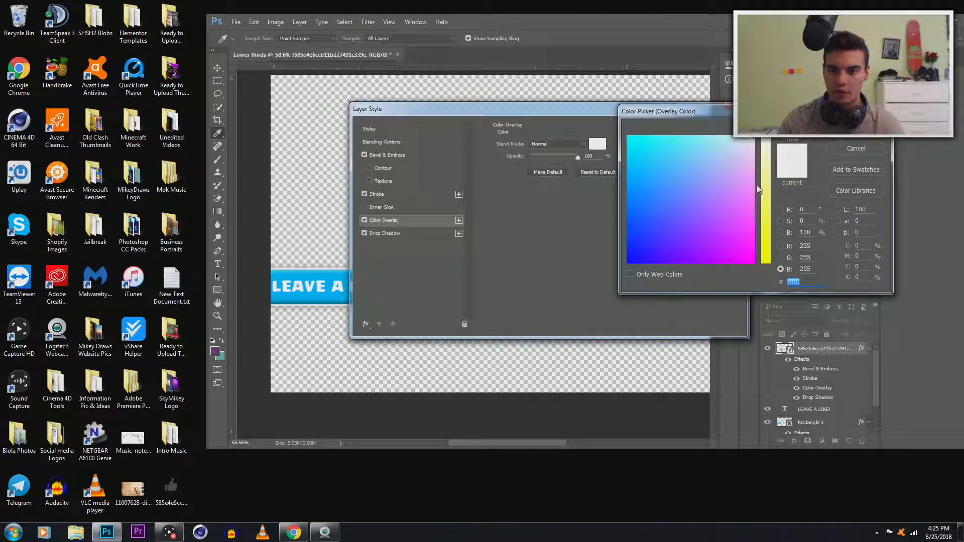
{"action": "key", "text": "BackSpace"}
{"action": "right_click", "coordinate": [803, 280]}
{"action": "left_click", "coordinate": [840, 327]}
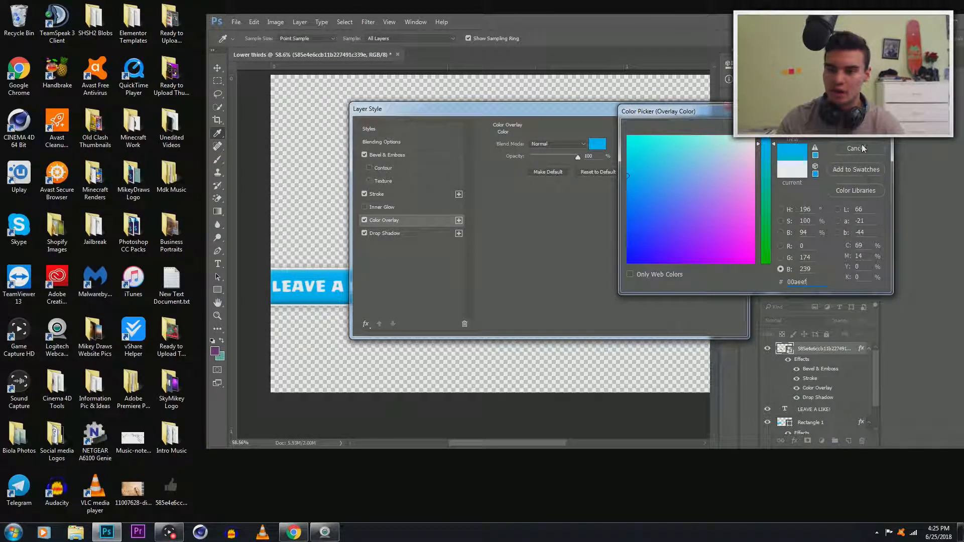
{"action": "left_click", "coordinate": [855, 127]}
{"action": "left_click", "coordinate": [709, 129]}
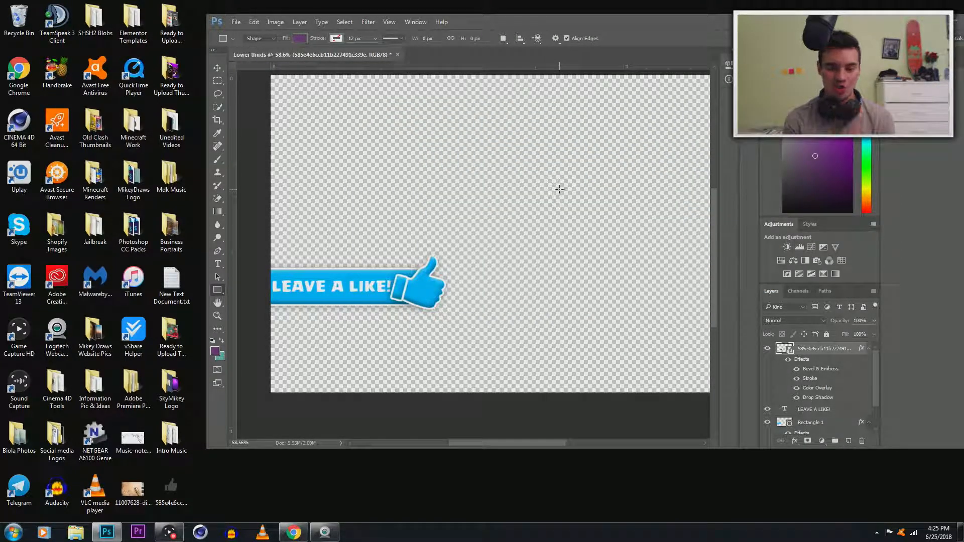
Nudge the thumbs-up icon slightly with the Move tool so it sits just clear of the text's exclamation mark
{"action": "scroll", "coordinate": [430, 224], "scroll_direction": "down", "scroll_amount": 4}
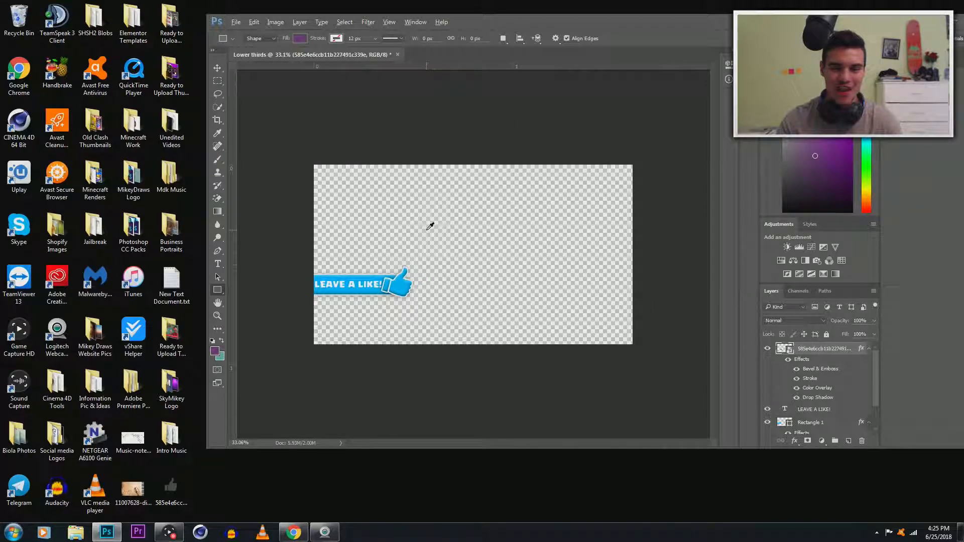
{"action": "scroll", "coordinate": [431, 223], "scroll_direction": "up", "scroll_amount": 2}
{"action": "scroll", "coordinate": [428, 225], "scroll_direction": "up", "scroll_amount": 1}
{"action": "scroll", "coordinate": [429, 225], "scroll_direction": "down", "scroll_amount": 2}
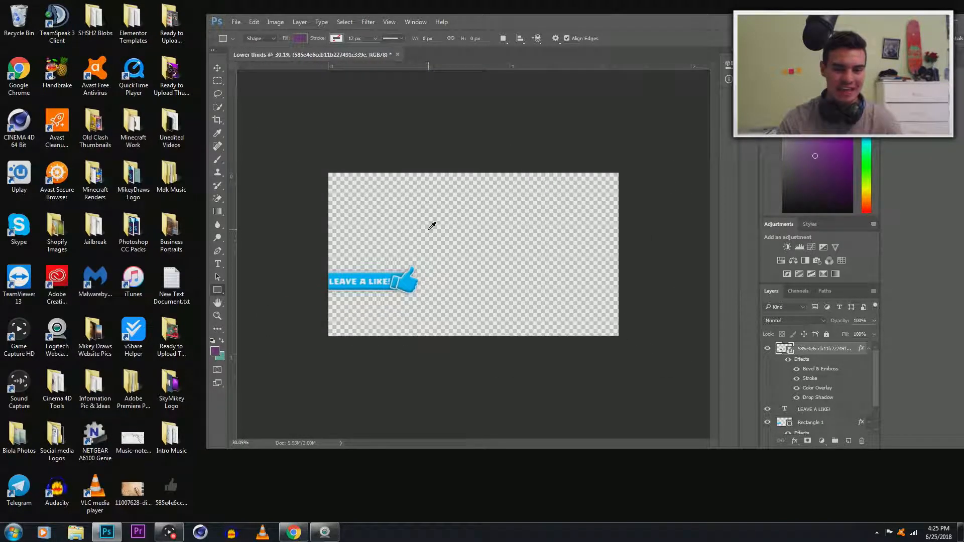
{"action": "left_click", "coordinate": [216, 71]}
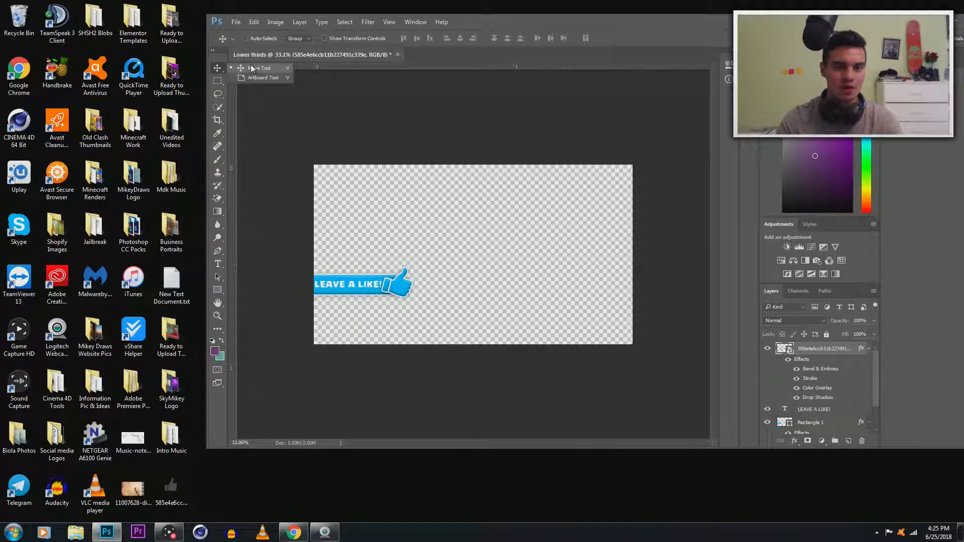
{"action": "scroll", "coordinate": [387, 284], "scroll_direction": "up", "scroll_amount": 1}
{"action": "scroll", "coordinate": [321, 346], "scroll_direction": "up", "scroll_amount": 4}
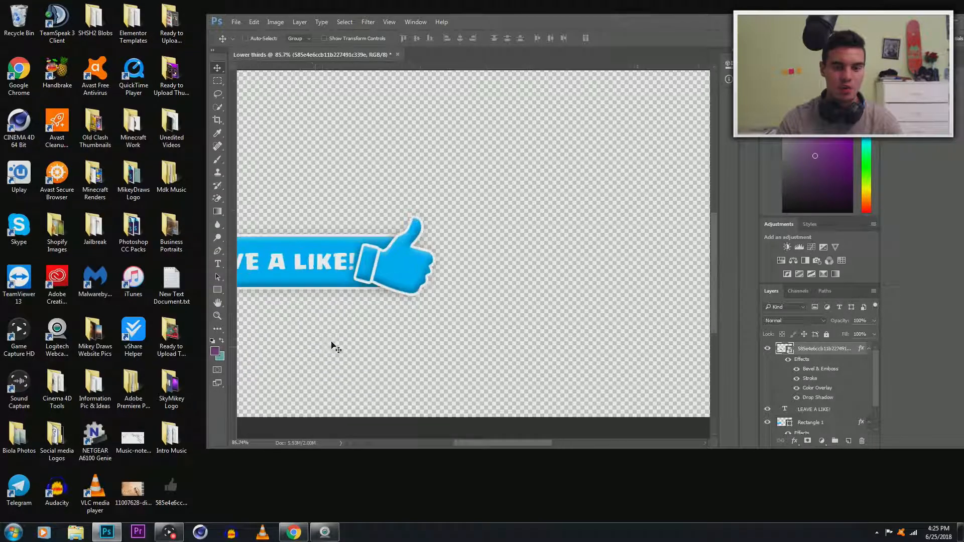
{"action": "left_click_drag", "start_coordinate": [396, 275], "coordinate": [387, 264]}
{"action": "scroll", "coordinate": [393, 321], "scroll_direction": "up", "scroll_amount": 1}
{"action": "scroll", "coordinate": [385, 322], "scroll_direction": "down", "scroll_amount": 2}
{"action": "scroll", "coordinate": [386, 319], "scroll_direction": "down", "scroll_amount": 6}
{"action": "scroll", "coordinate": [385, 319], "scroll_direction": "up", "scroll_amount": 4}
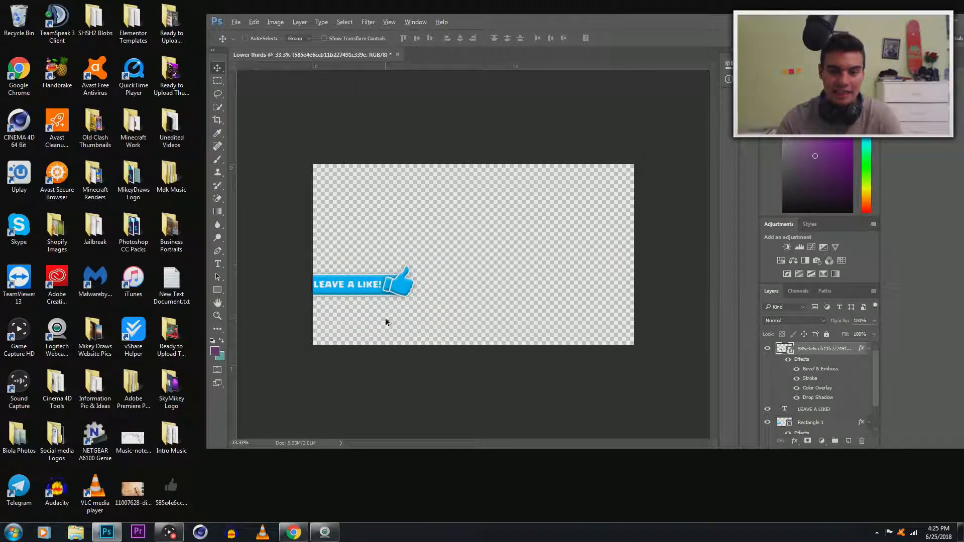
{"action": "scroll", "coordinate": [385, 319], "scroll_direction": "down", "scroll_amount": 1}
{"action": "scroll", "coordinate": [386, 321], "scroll_direction": "down", "scroll_amount": 1}
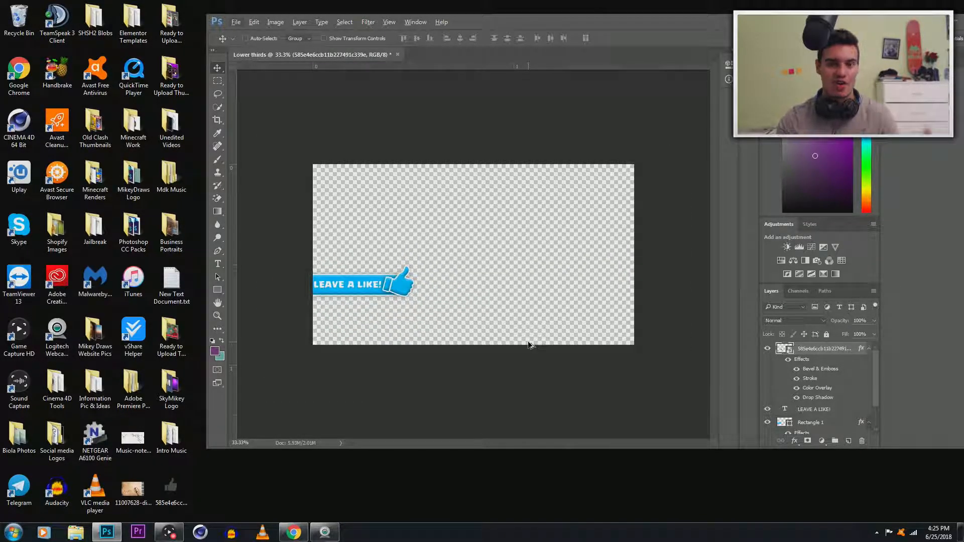